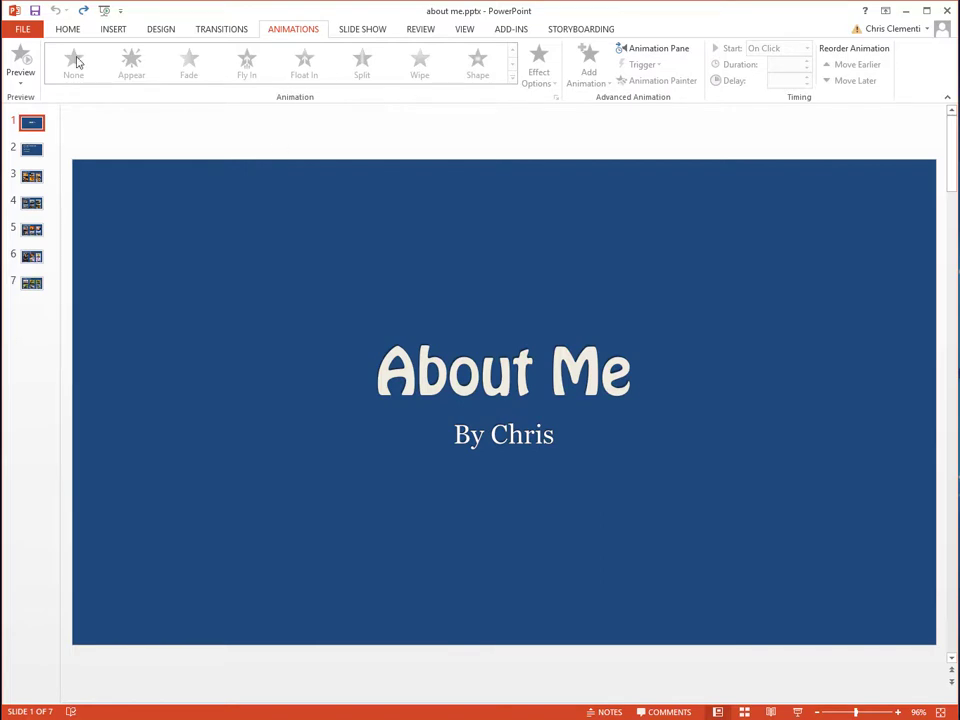
Choose Fade, set After to 00:07.00, and apply it to all slides.
{"action": "left_click", "coordinate": [210, 34]}
{"action": "left_click", "coordinate": [190, 66]}
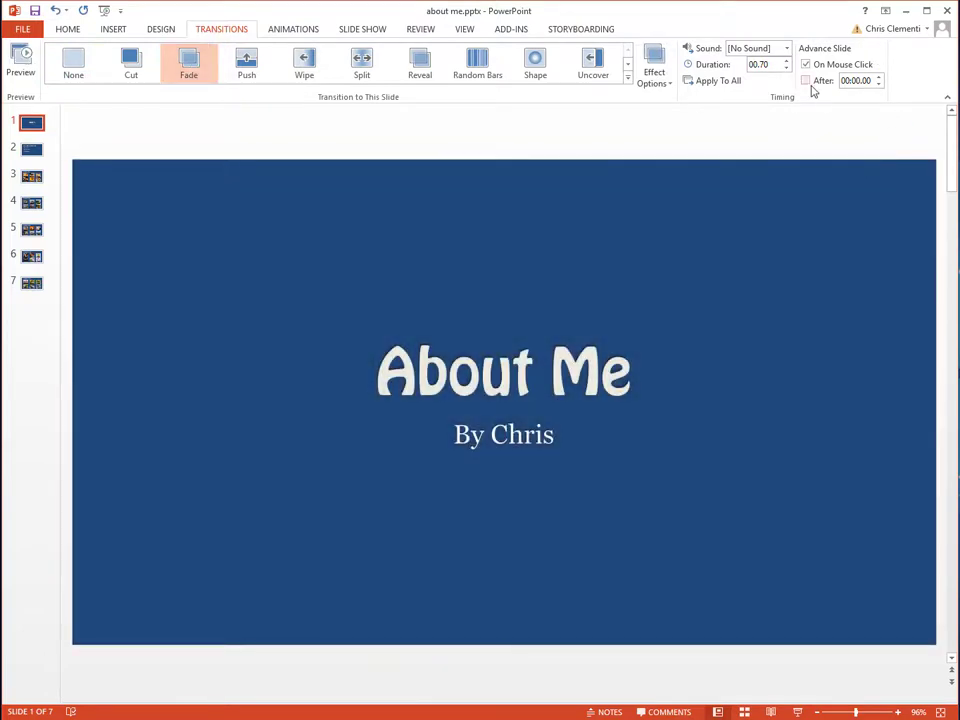
{"action": "left_click", "coordinate": [878, 77]}
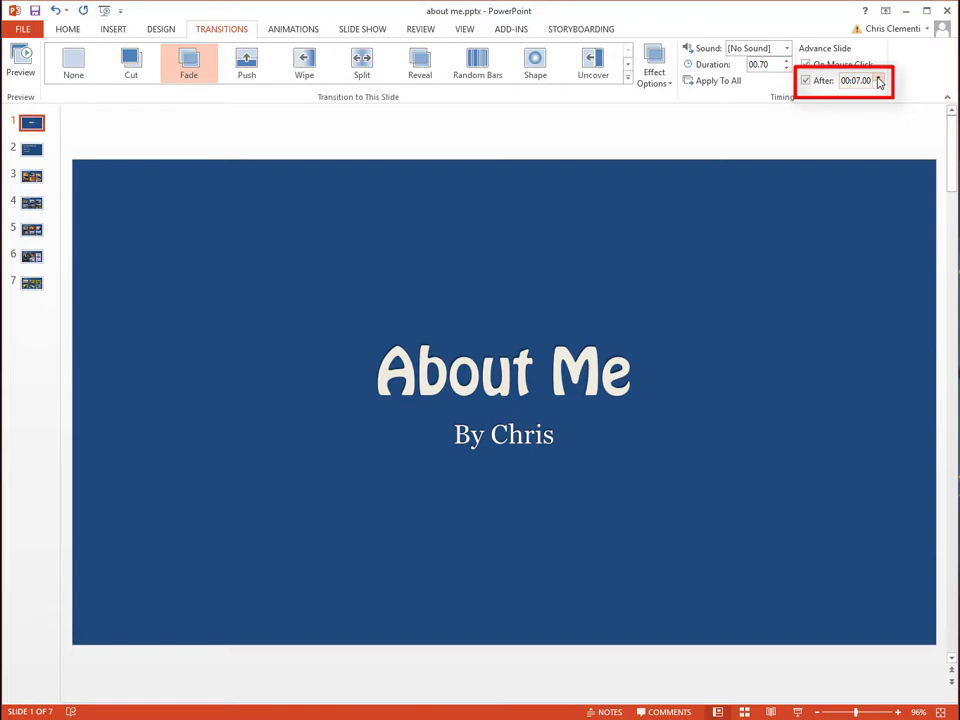
{"action": "left_click", "coordinate": [32, 178]}
{"action": "left_click_drag", "start_coordinate": [32, 203], "coordinate": [35, 220]}
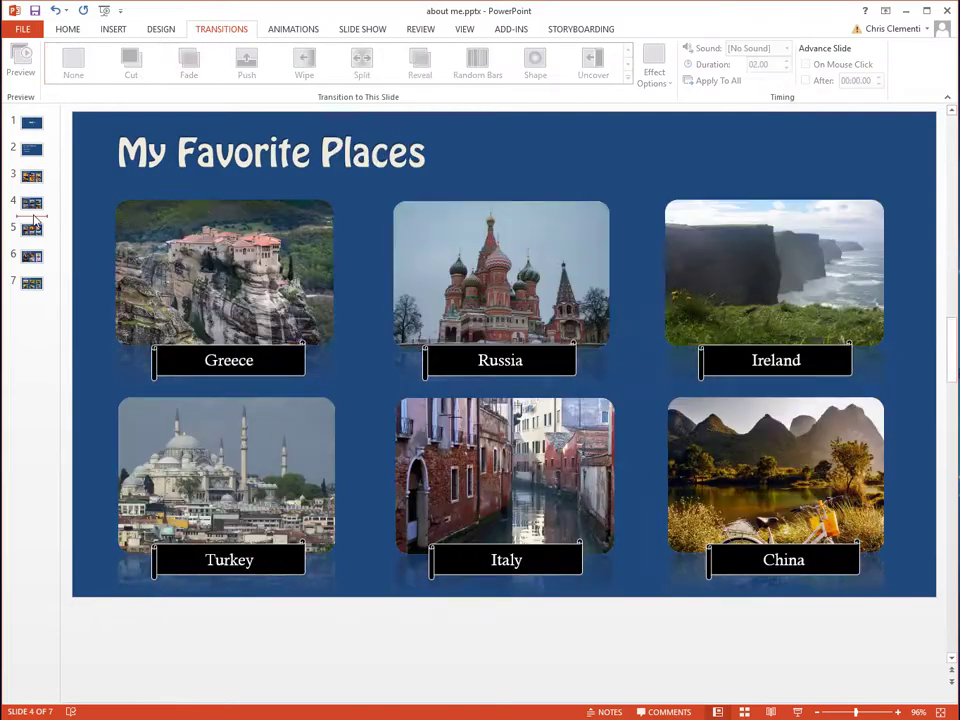
{"action": "left_click", "coordinate": [32, 124]}
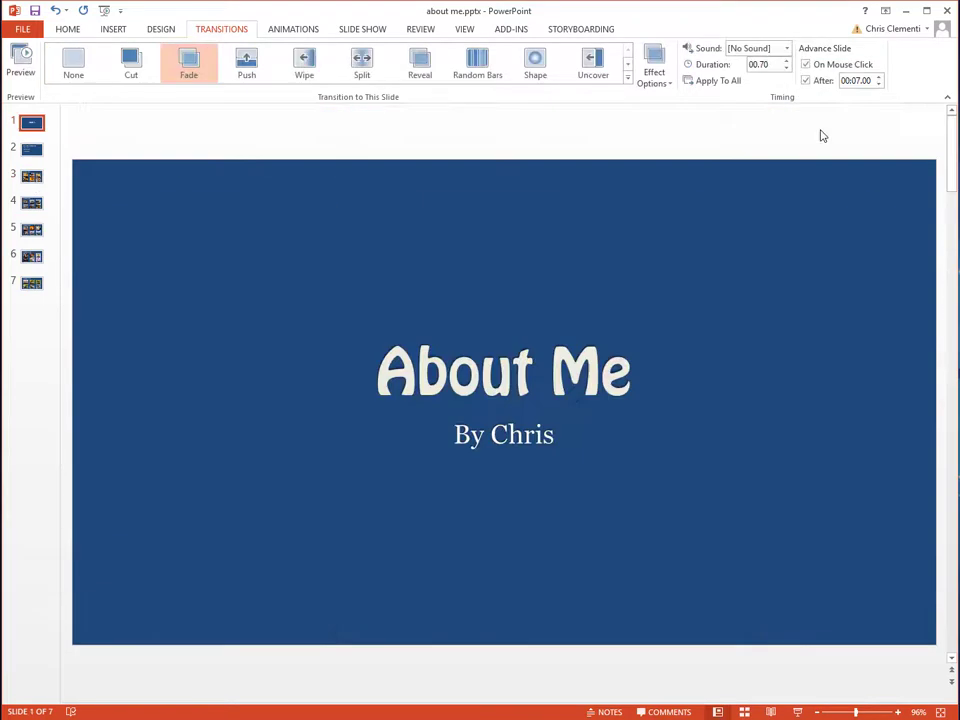
{"action": "left_click", "coordinate": [708, 82]}
Check the Food, Places and Hobbies slides, return to the title slide, then reopen Food.
{"action": "left_click", "coordinate": [32, 178]}
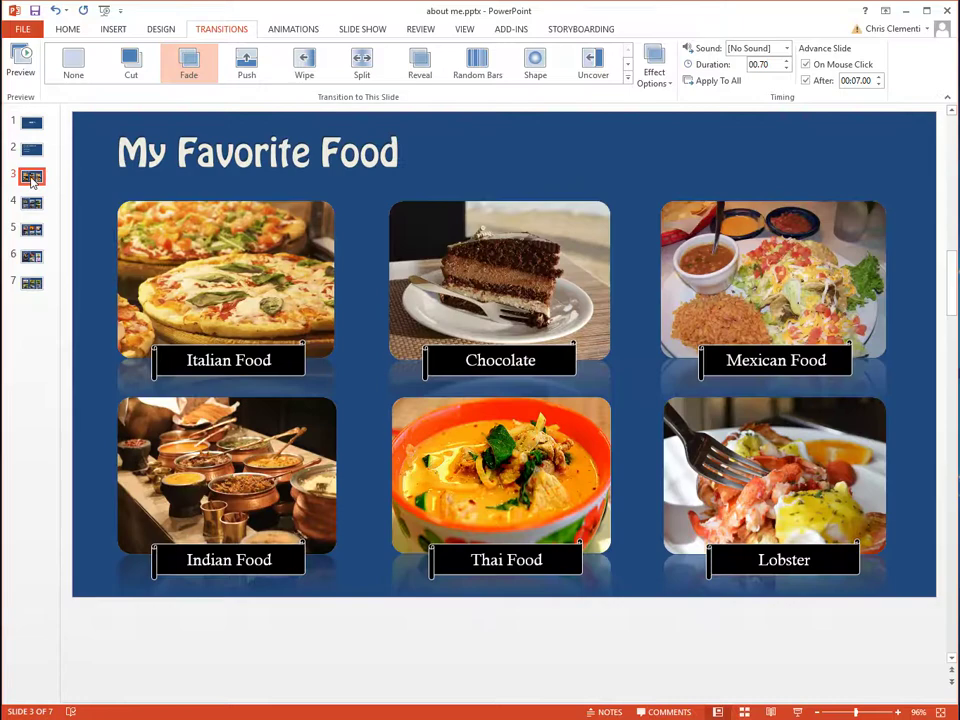
{"action": "left_click", "coordinate": [32, 203]}
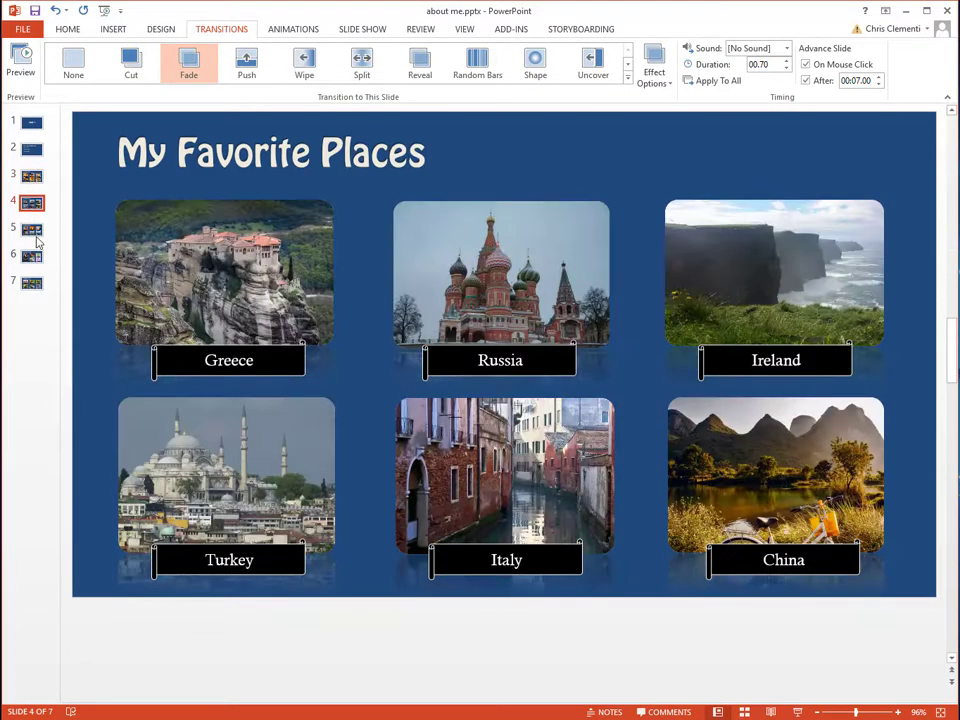
{"action": "left_click", "coordinate": [32, 229]}
{"action": "left_click", "coordinate": [31, 124]}
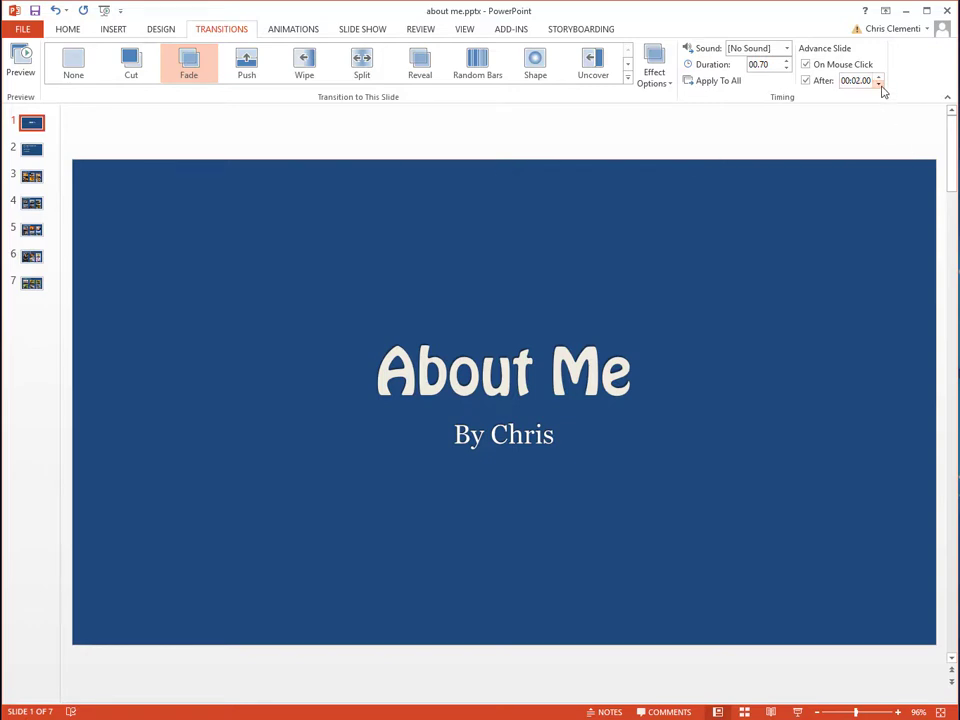
{"action": "scroll", "coordinate": [826, 288], "scroll_direction": "down", "scroll_amount": 1}
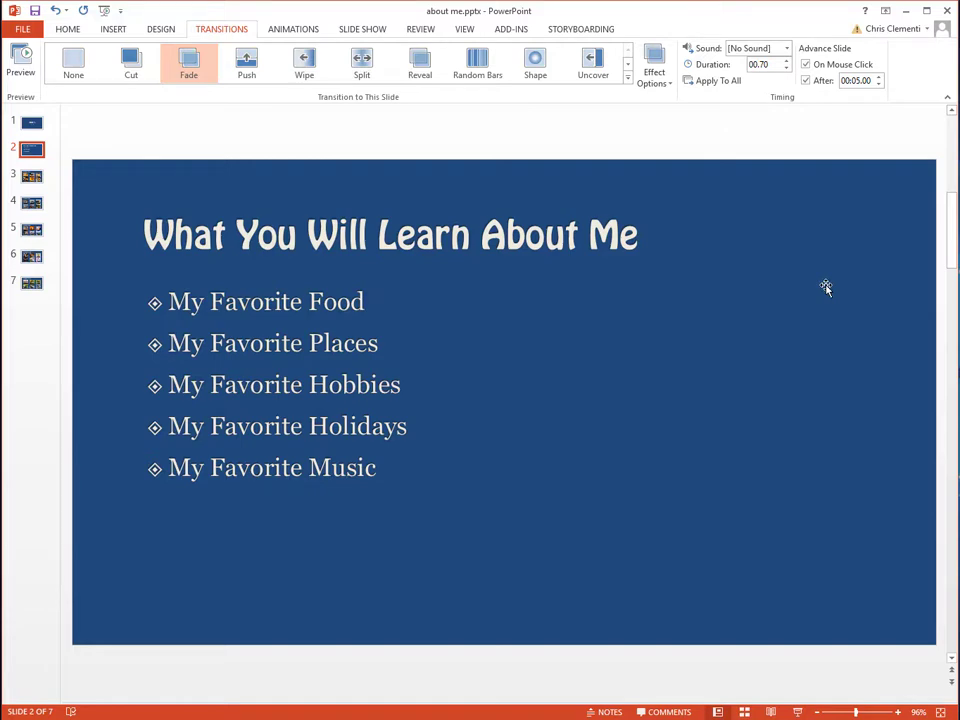
{"action": "left_click", "coordinate": [32, 178]}
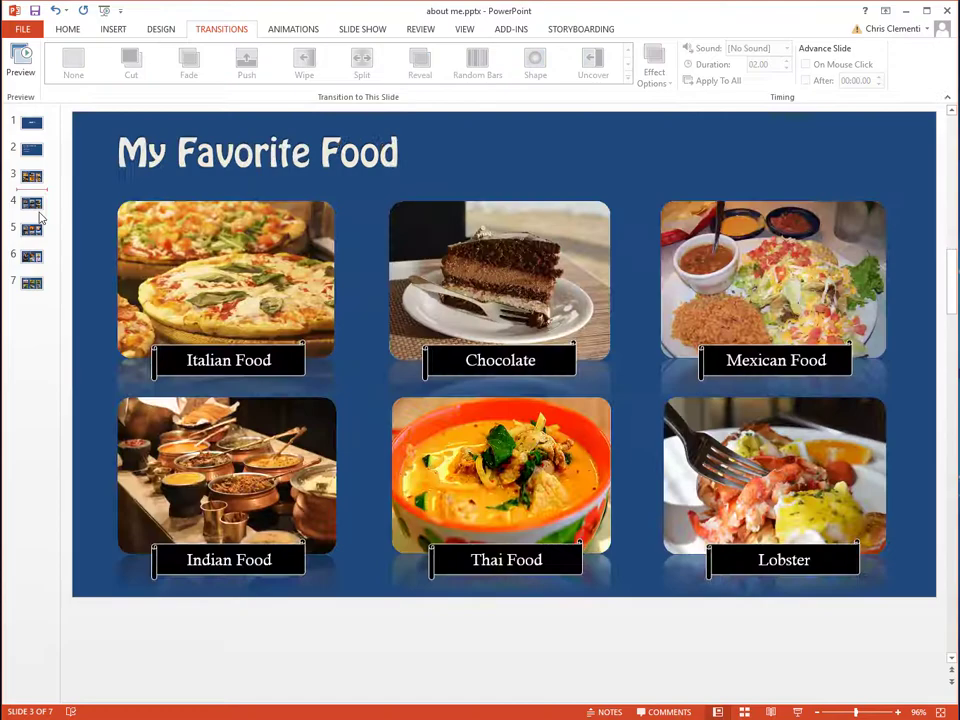
Go back to the About Me title slide, then move through the thumbnails toward My Favorite Places.
{"action": "left_click", "coordinate": [32, 122]}
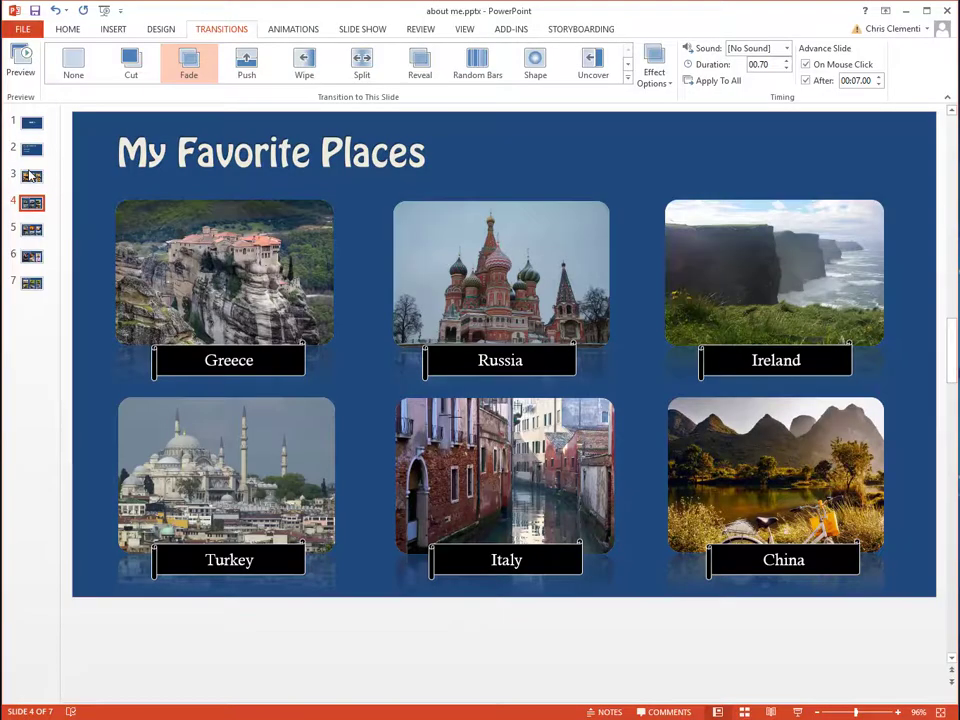
{"action": "left_click_drag", "start_coordinate": [32, 178], "coordinate": [36, 206]}
Browse the animation gallery and give the About Me title a Fade entrance.
{"action": "left_click", "coordinate": [32, 176]}
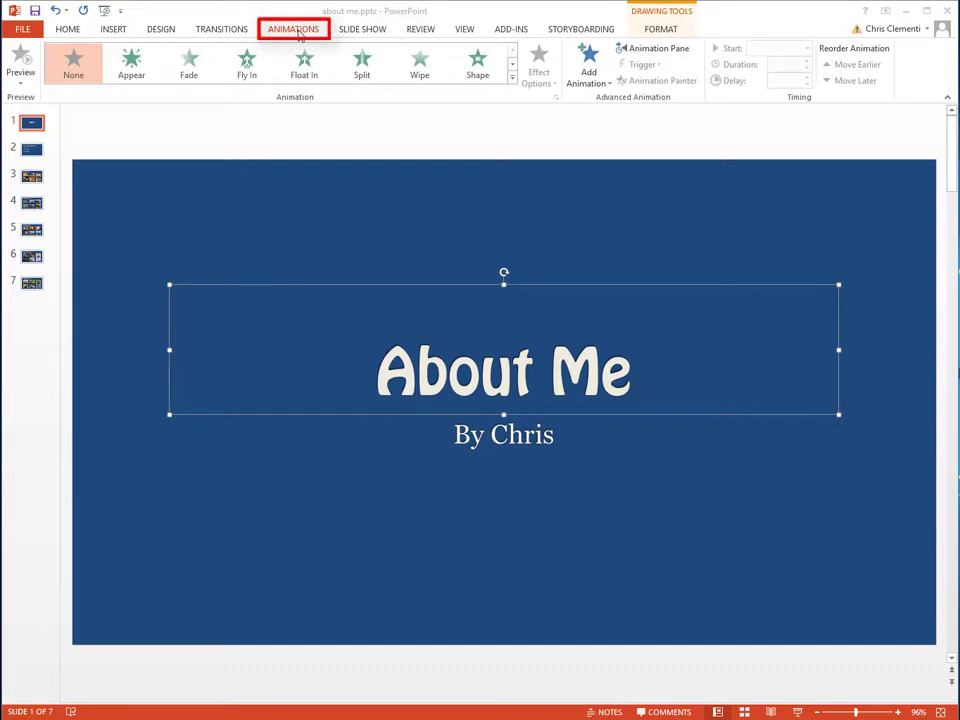
{"action": "left_click", "coordinate": [512, 64]}
{"action": "left_click", "coordinate": [512, 66]}
{"action": "left_click", "coordinate": [512, 66]}
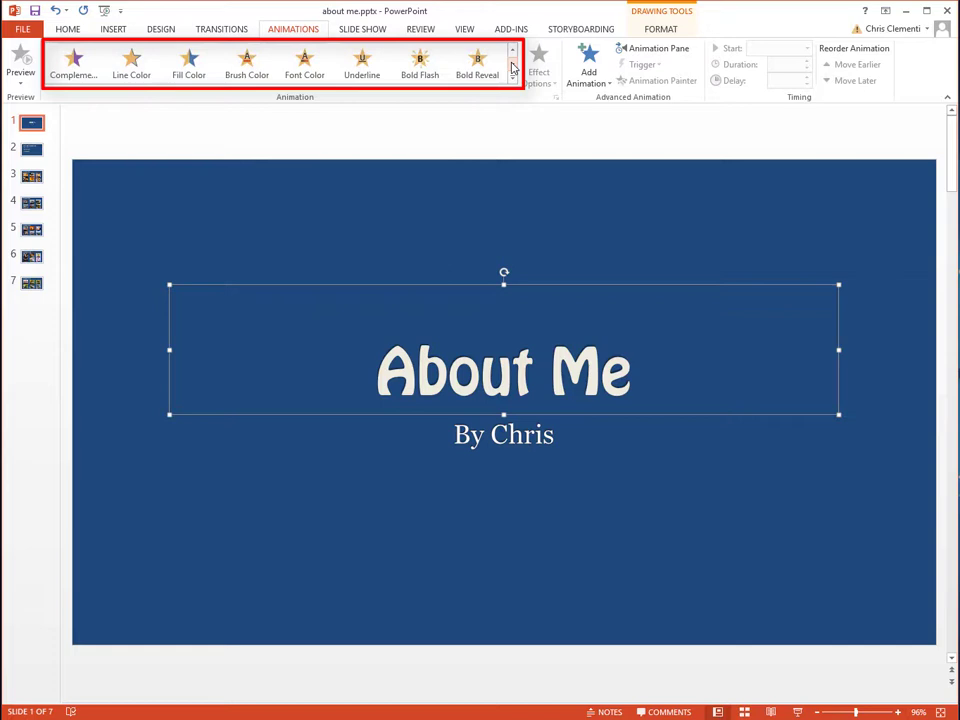
{"action": "scroll", "coordinate": [300, 64], "scroll_direction": "up", "scroll_amount": 3}
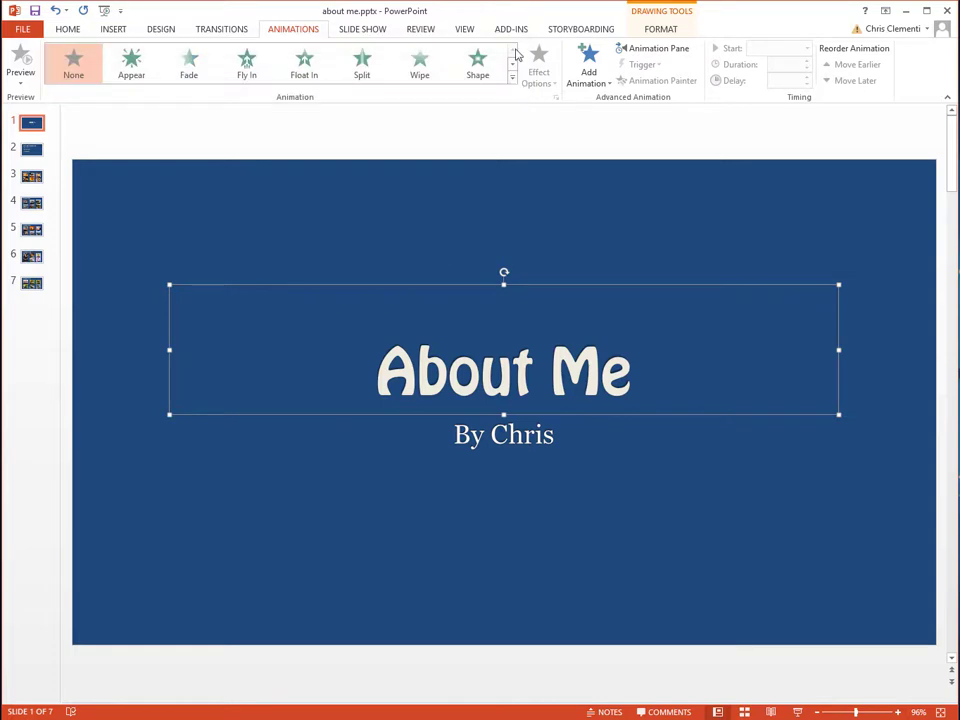
{"action": "left_click", "coordinate": [187, 64]}
Set the By Chris subtitle's Split to Vertical Out, then select slide 2's title.
{"action": "left_click", "coordinate": [523, 413]}
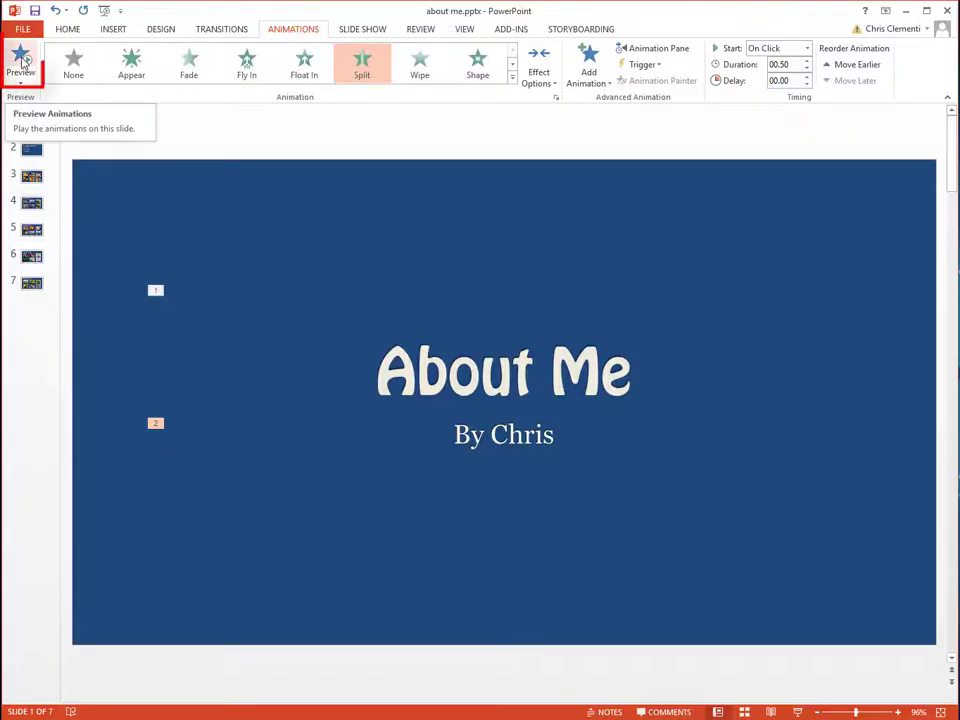
{"action": "left_click", "coordinate": [22, 60]}
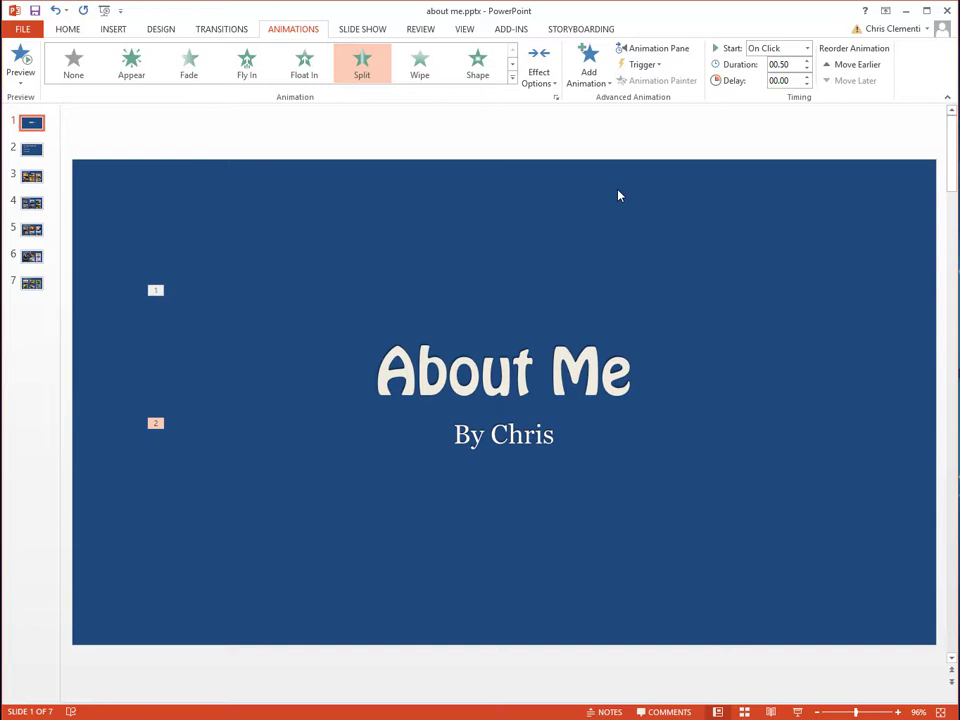
{"action": "left_click", "coordinate": [523, 434]}
{"action": "left_click", "coordinate": [542, 415]}
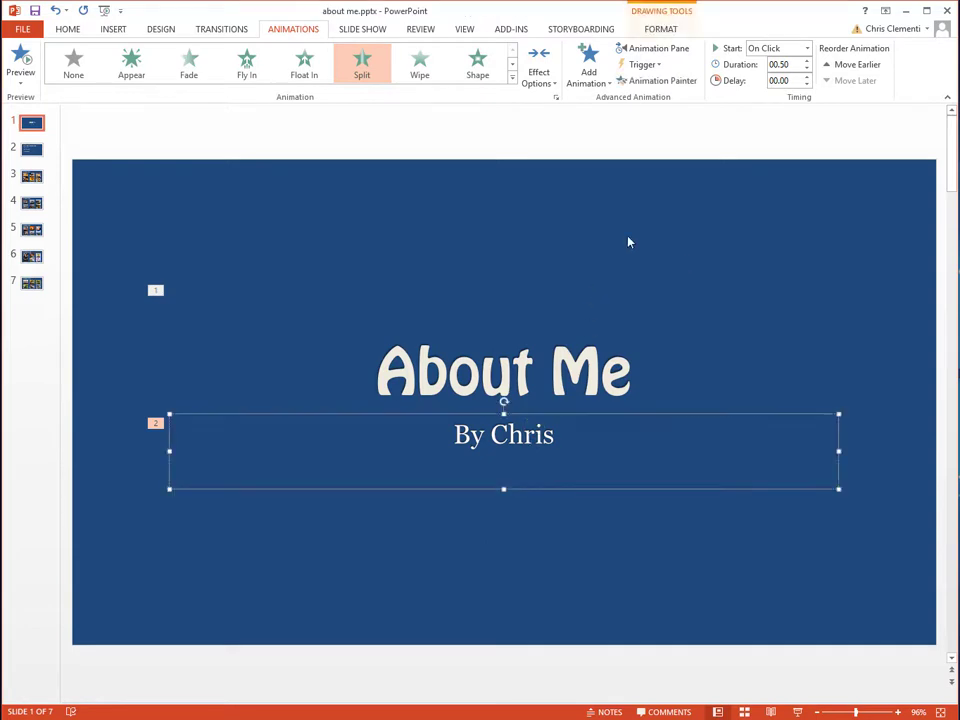
{"action": "left_click", "coordinate": [538, 66]}
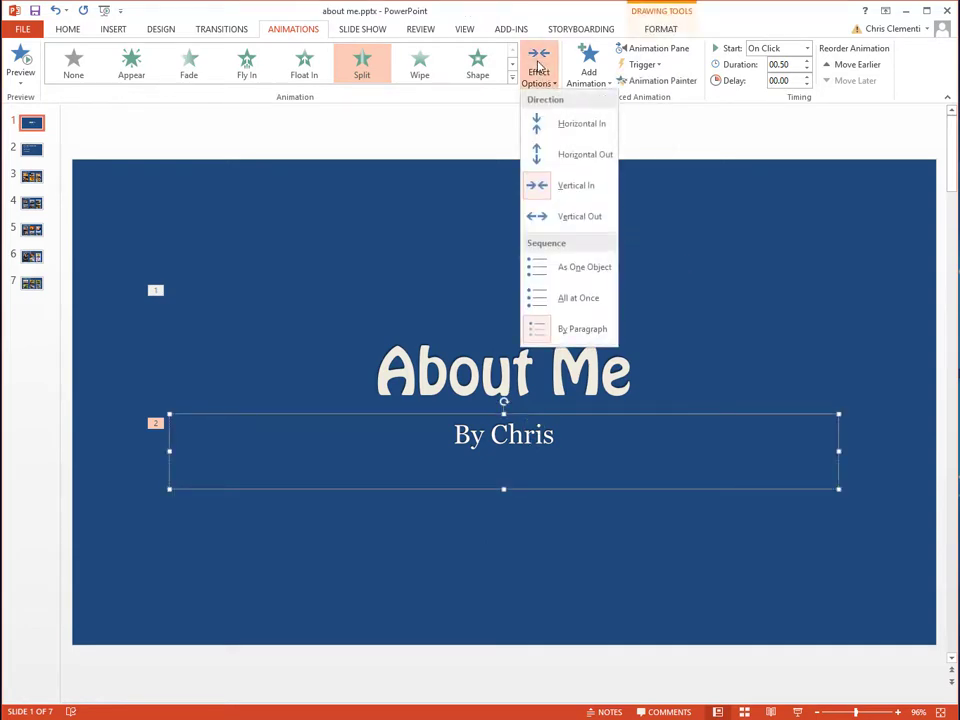
{"action": "left_click", "coordinate": [579, 218]}
{"action": "left_click", "coordinate": [30, 149]}
{"action": "left_click", "coordinate": [349, 235]}
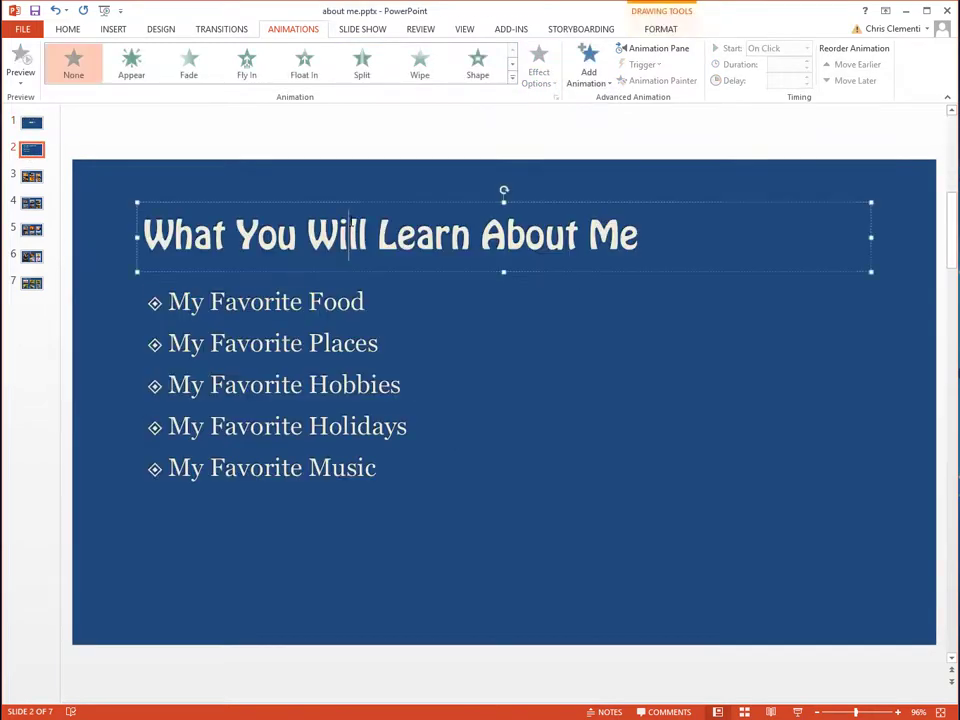
Fade in the What You Will Learn About Me title and wipe in its bullet list.
{"action": "left_click", "coordinate": [345, 202]}
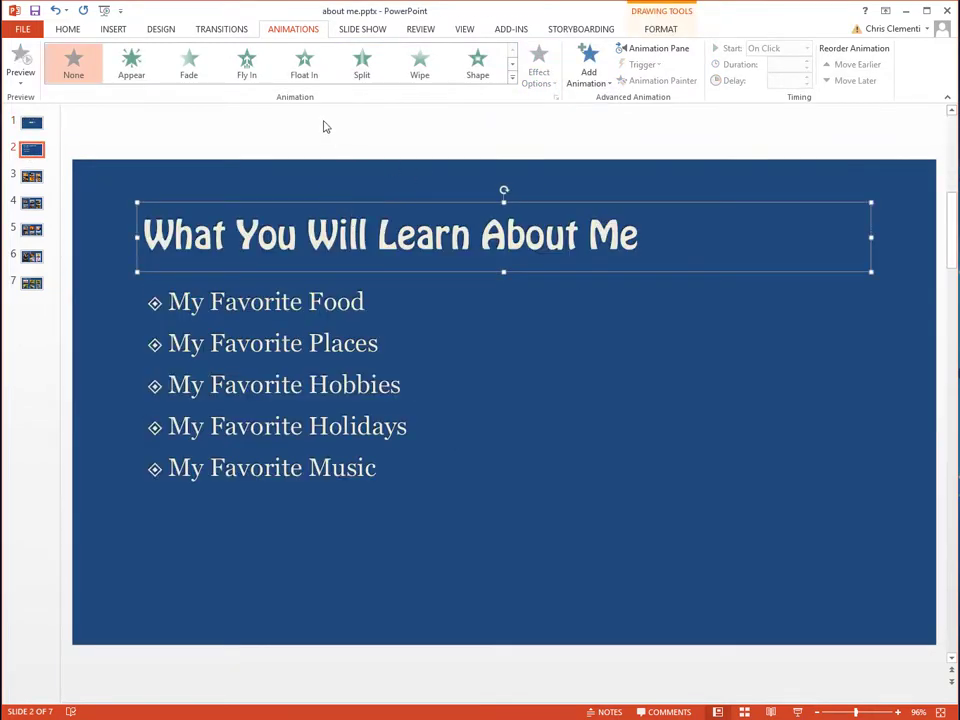
{"action": "left_click", "coordinate": [188, 65]}
{"action": "left_click", "coordinate": [278, 283]}
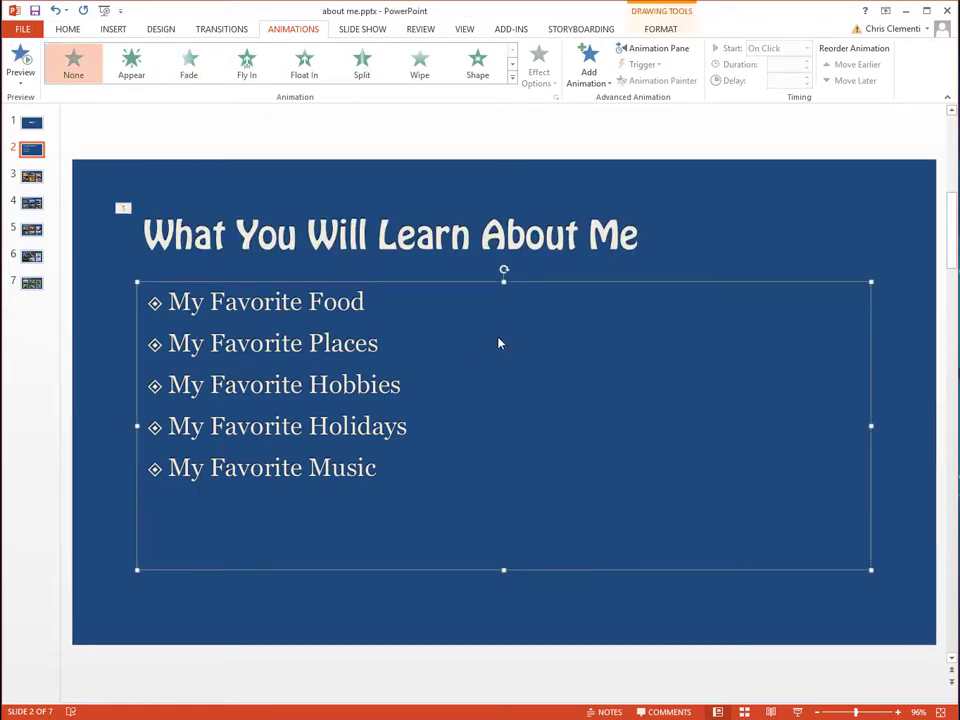
{"action": "left_click", "coordinate": [419, 68]}
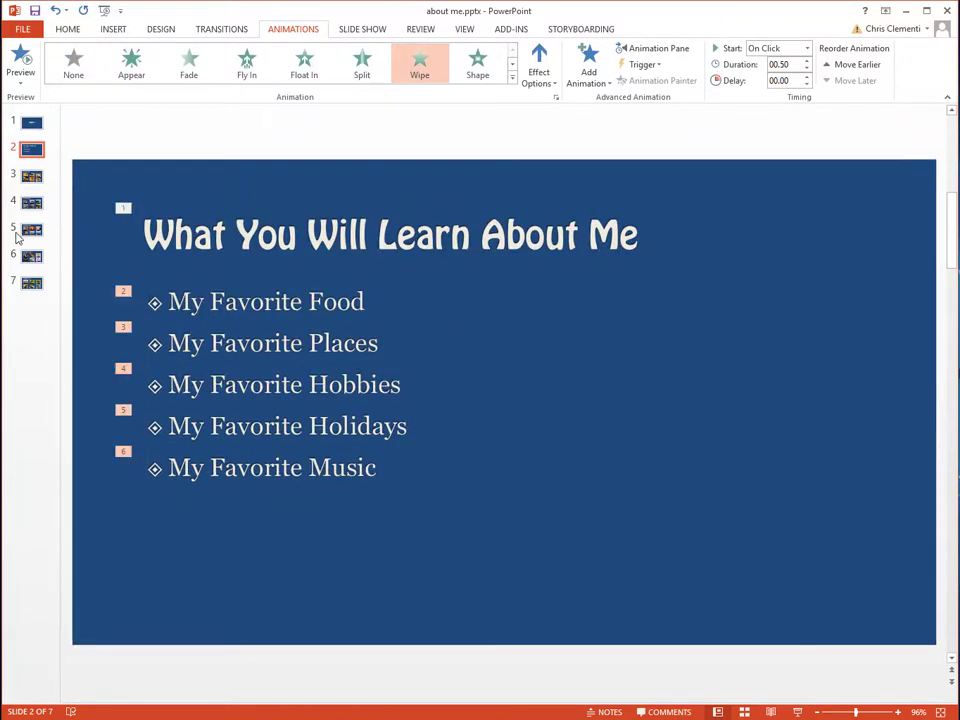
{"action": "left_click", "coordinate": [31, 177]}
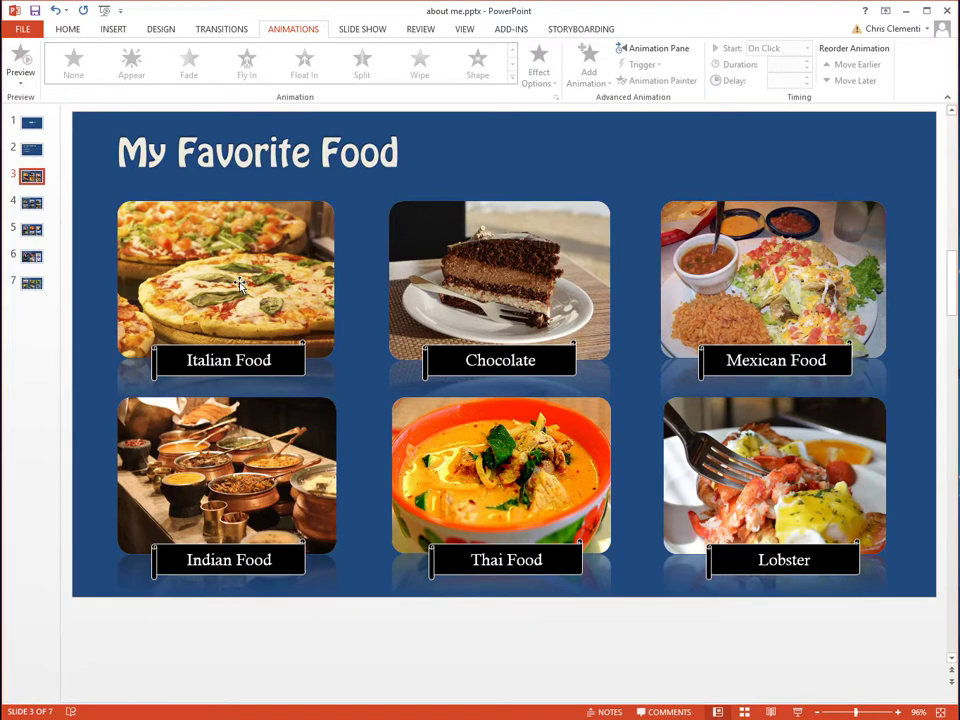
Fade in the My Favorite Food title and apply Wipe to all six food pictures.
{"action": "left_click", "coordinate": [150, 170]}
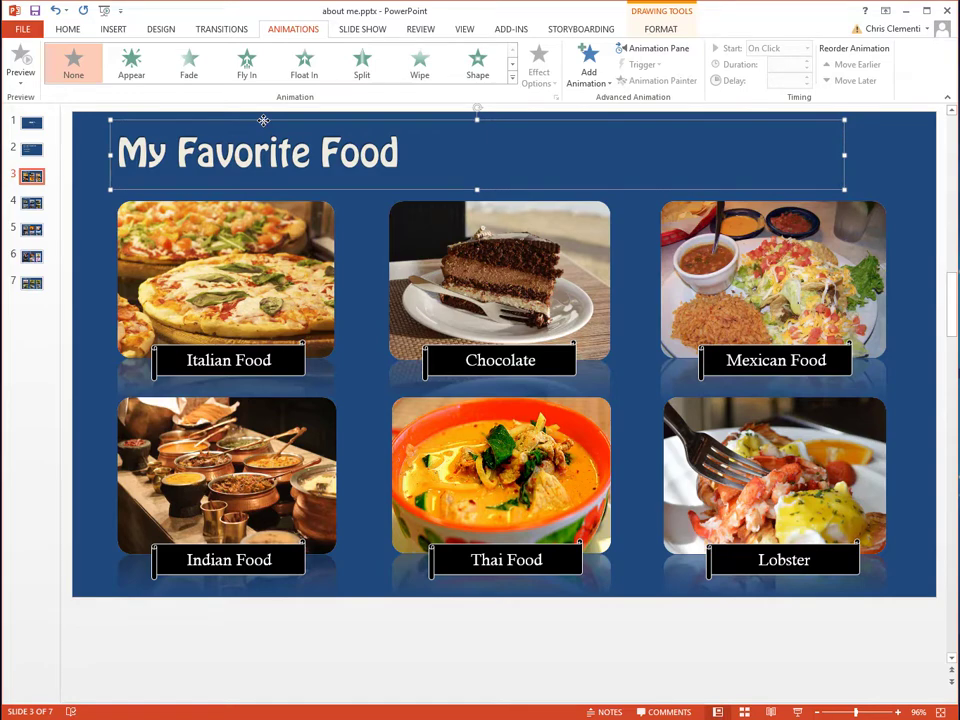
{"action": "left_click", "coordinate": [188, 62]}
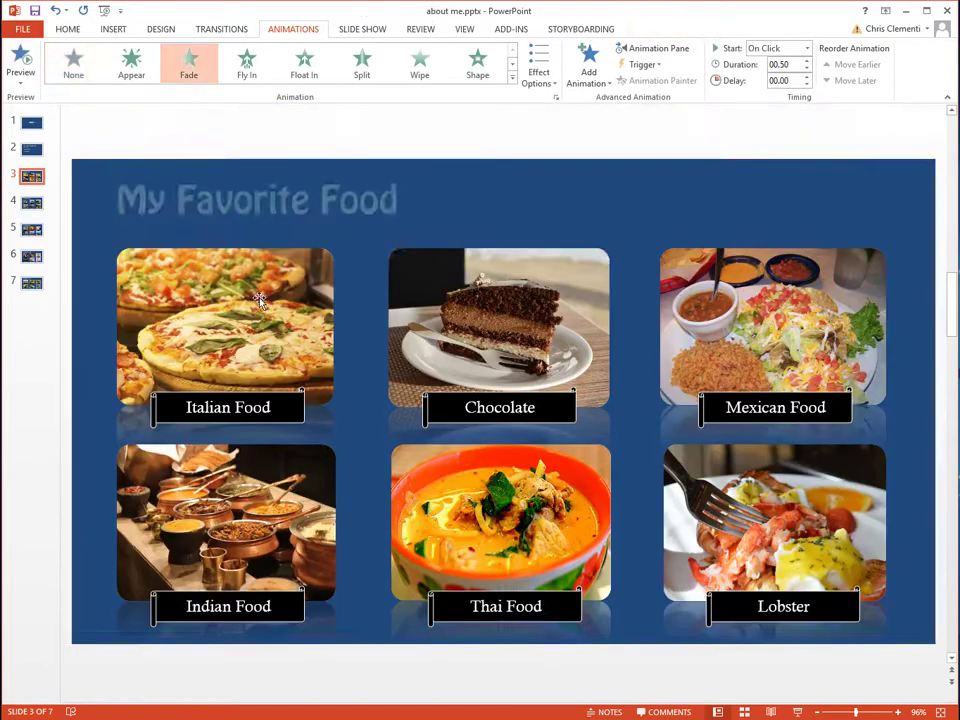
{"action": "left_click", "coordinate": [243, 290]}
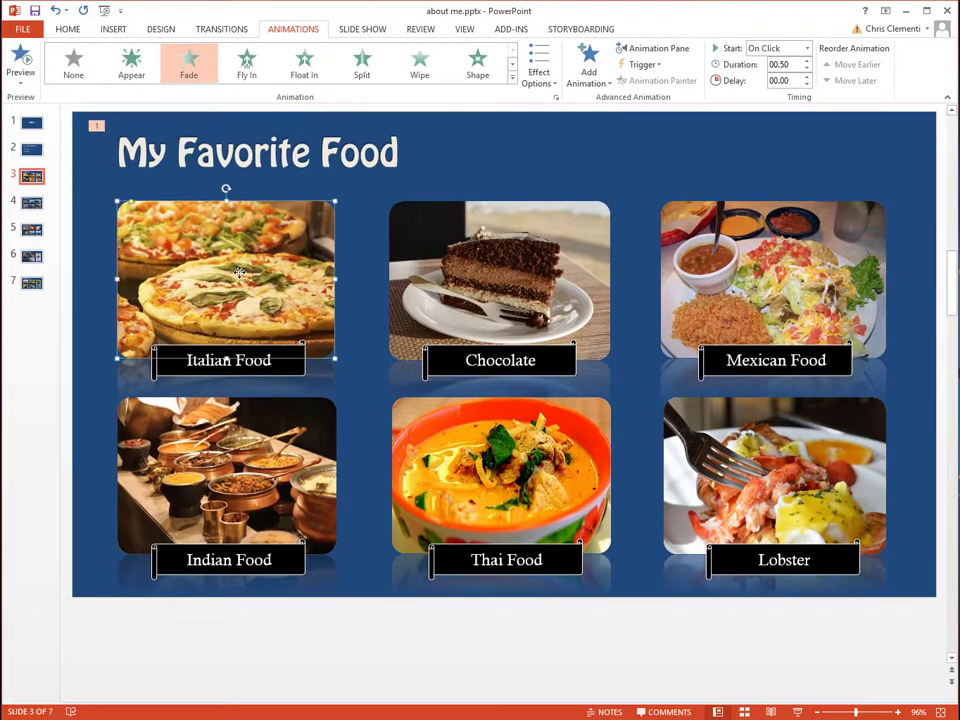
{"action": "left_click", "coordinate": [451, 255], "text": "ctrl"}
{"action": "left_click", "coordinate": [715, 230], "text": "ctrl"}
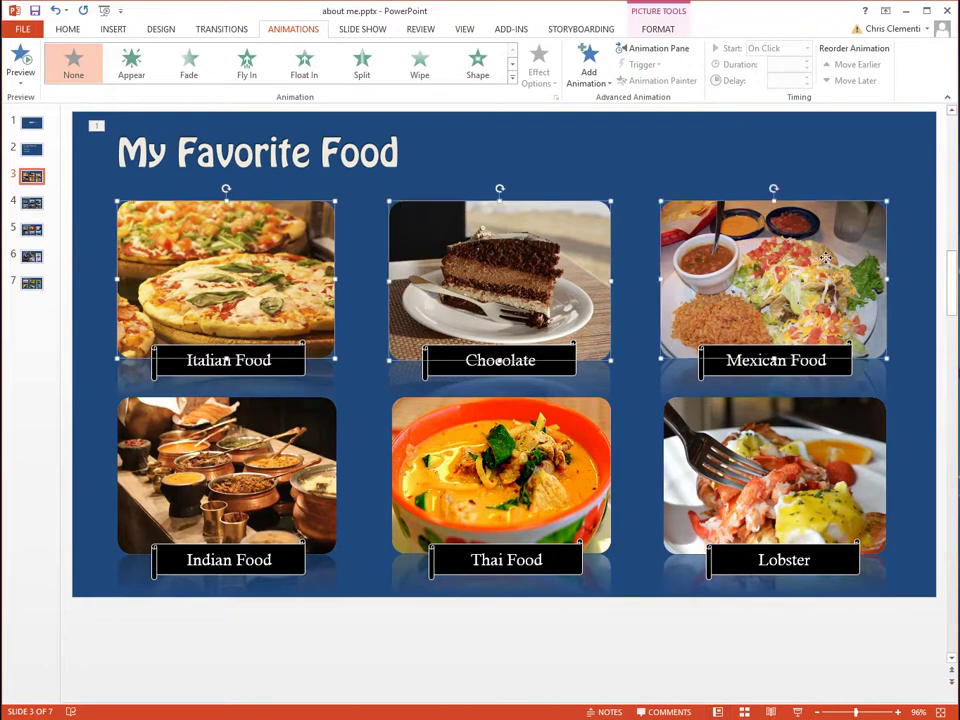
{"action": "left_click", "coordinate": [715, 235], "text": "ctrl"}
{"action": "left_click", "coordinate": [520, 280], "text": "ctrl"}
{"action": "left_click", "coordinate": [226, 470], "text": "ctrl"}
{"action": "left_click", "coordinate": [501, 470], "text": "ctrl"}
{"action": "left_click", "coordinate": [774, 470], "text": "ctrl"}
{"action": "left_click", "coordinate": [605, 272], "text": "ctrl"}
{"action": "left_click", "coordinate": [857, 289], "text": "ctrl"}
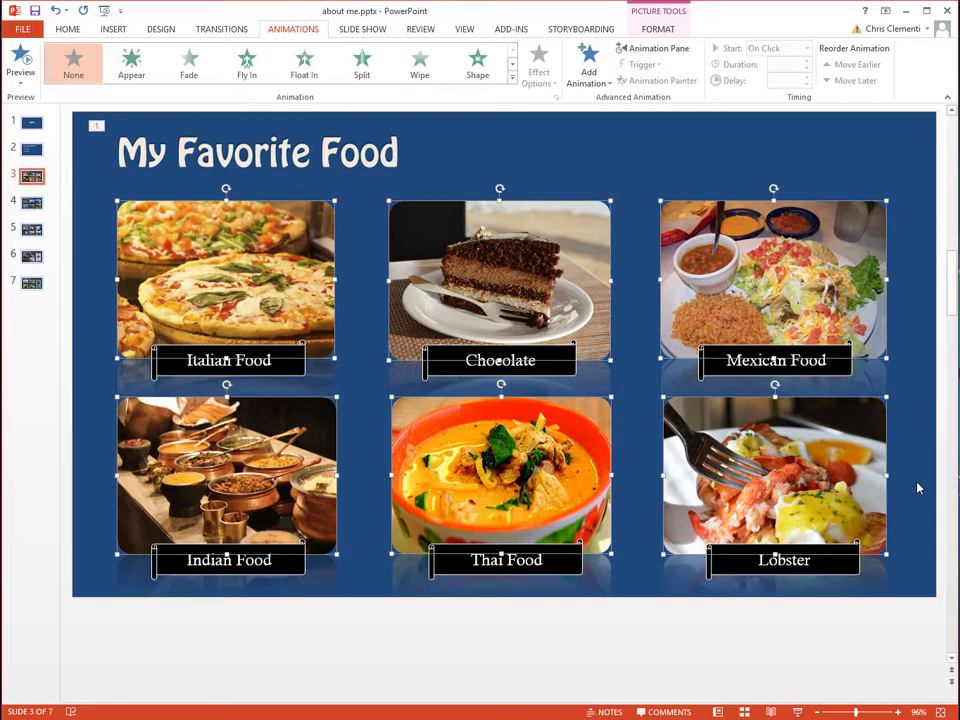
{"action": "left_click", "coordinate": [420, 64]}
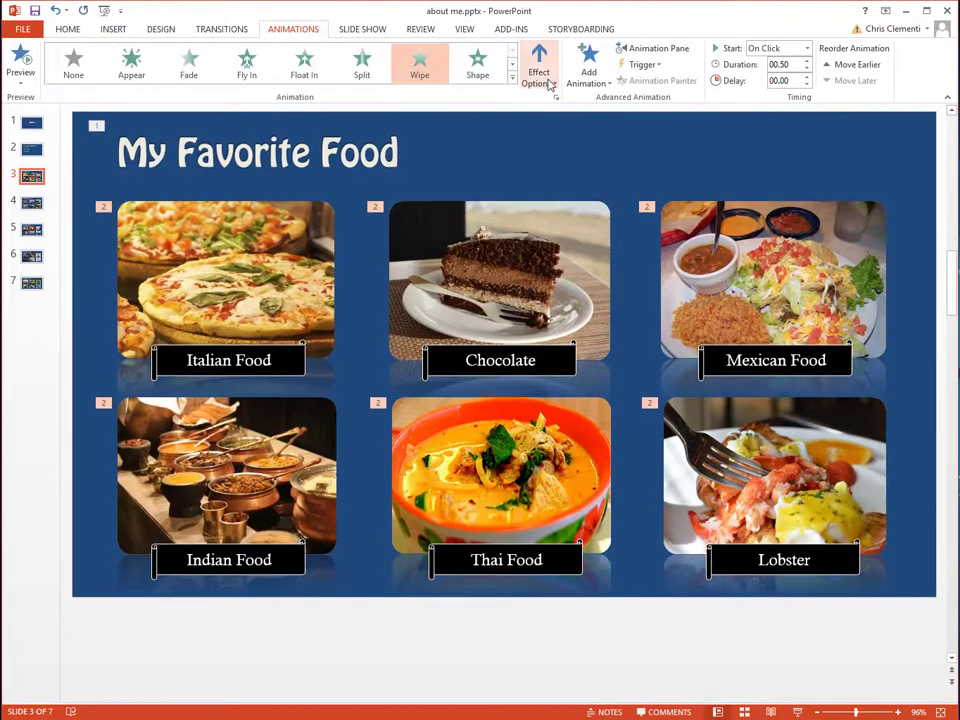
Set the food pictures' Wipe direction to From Left and preview the slide's animations.
{"action": "left_click", "coordinate": [541, 76]}
{"action": "left_click", "coordinate": [575, 155]}
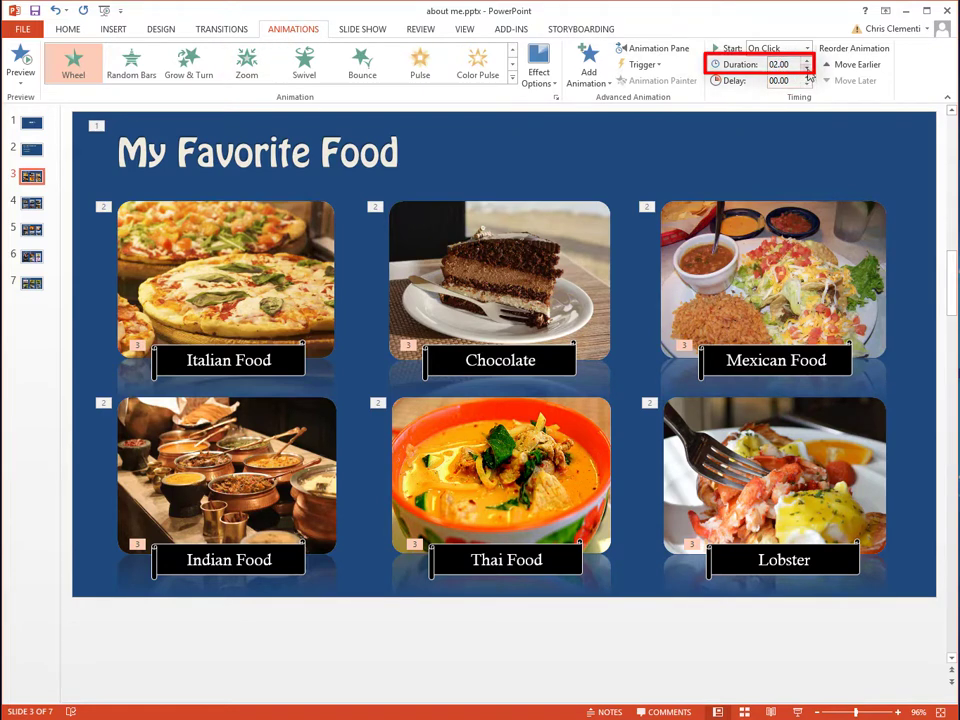
{"action": "left_click", "coordinate": [22, 62]}
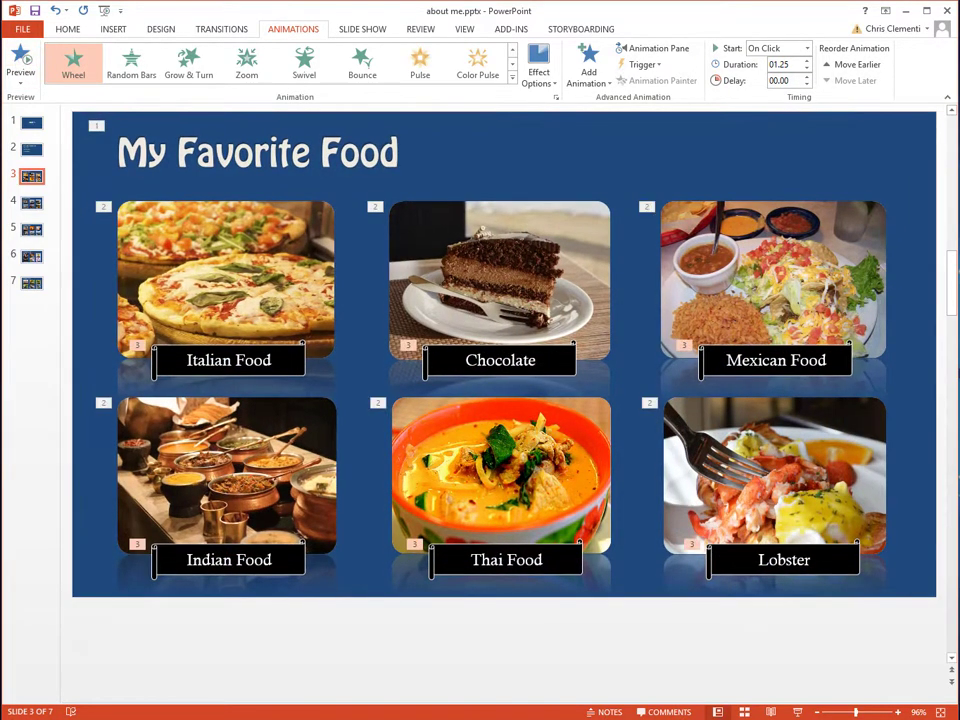
{"action": "left_click", "coordinate": [221, 29]}
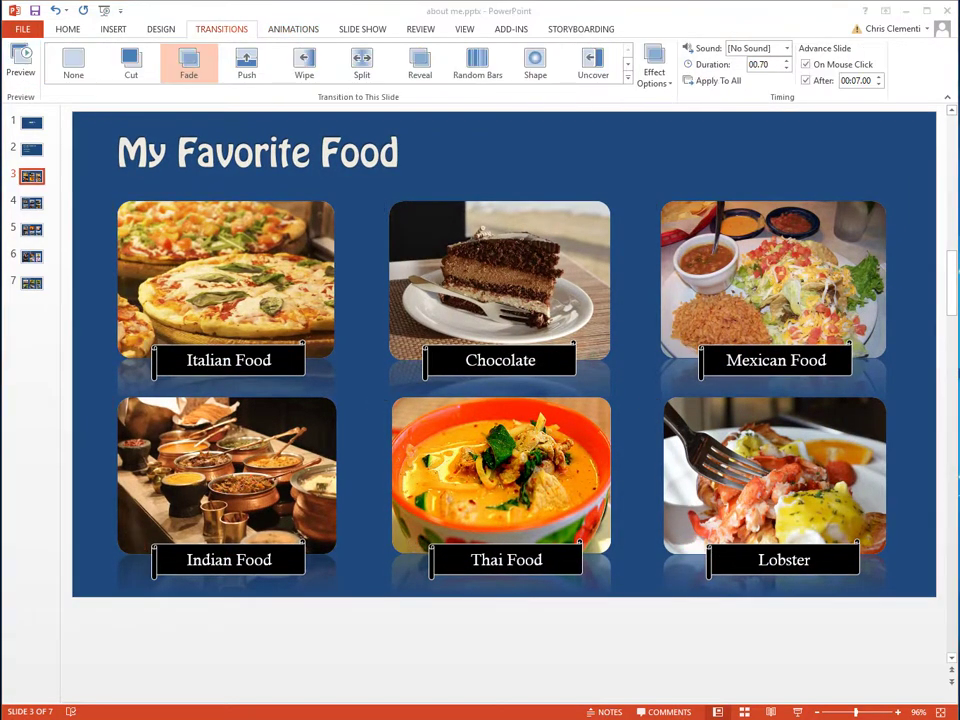
Give My Favorite Places a Fade transition and its title a Fade entrance.
{"action": "left_click", "coordinate": [31, 204]}
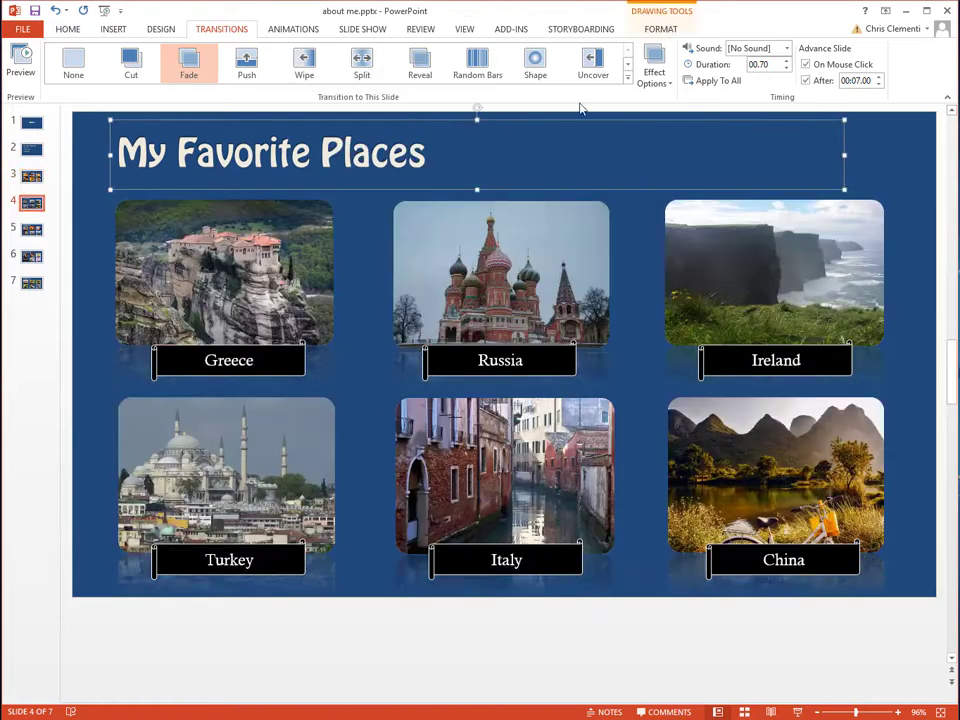
{"action": "left_click", "coordinate": [189, 62]}
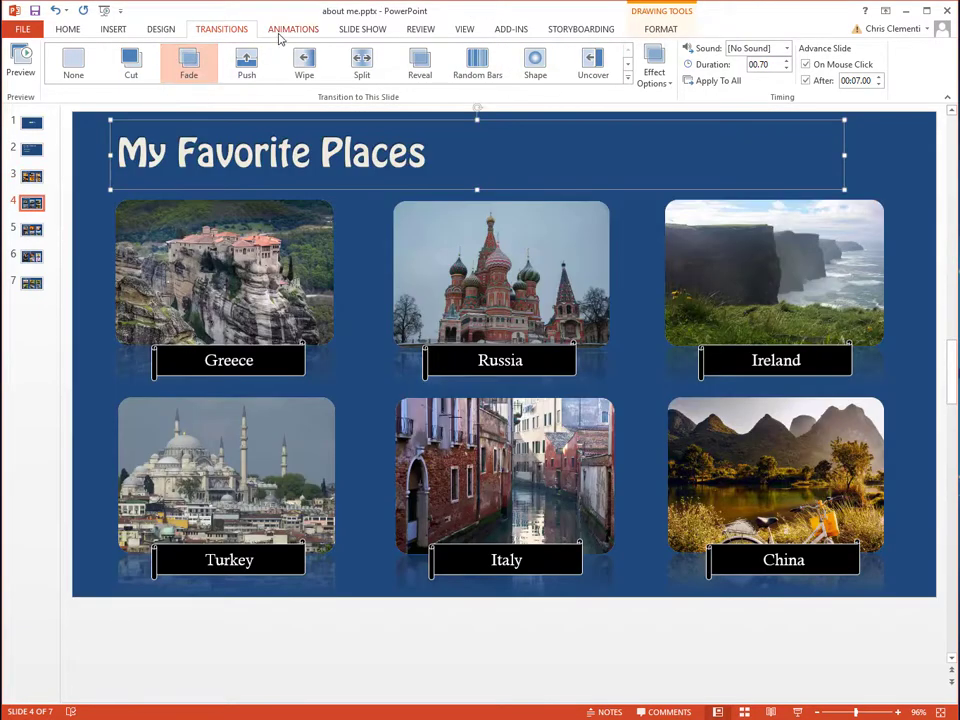
{"action": "left_click", "coordinate": [293, 29]}
{"action": "left_click", "coordinate": [189, 62]}
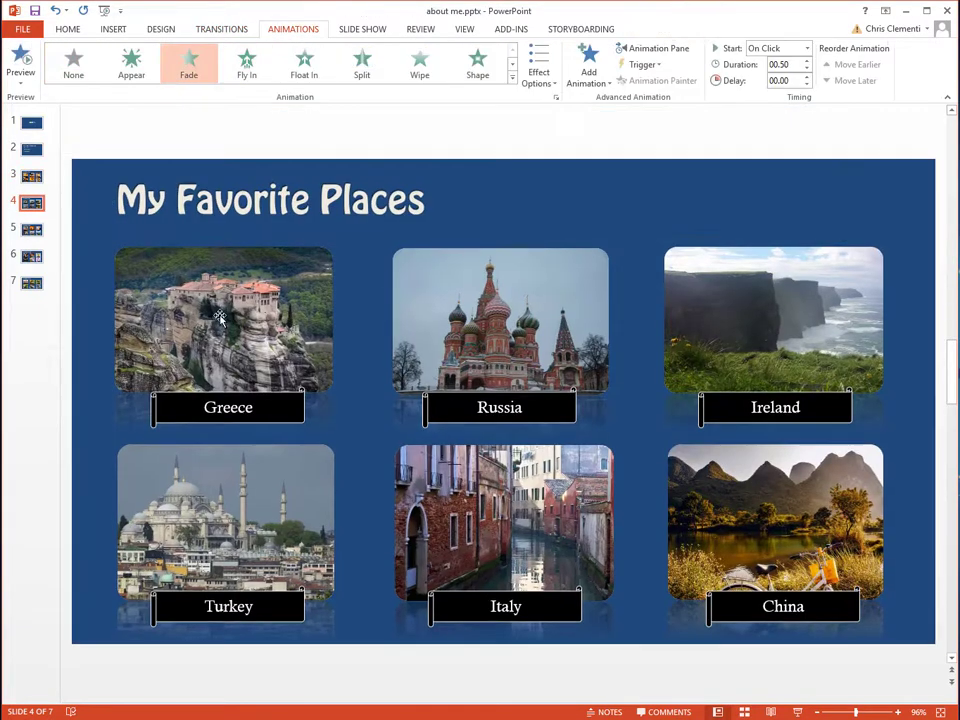
Make the six place pictures wipe in from the left.
{"action": "left_click", "coordinate": [220, 302]}
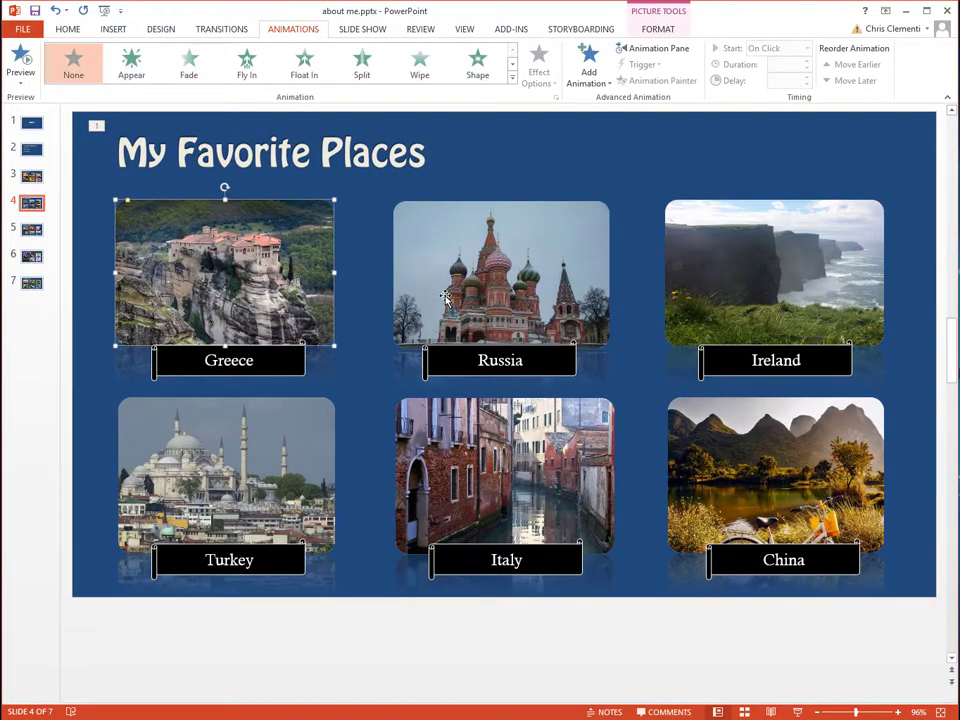
{"action": "left_click", "coordinate": [570, 209], "text": "shift"}
{"action": "left_click", "coordinate": [775, 270], "text": "shift"}
{"action": "left_click", "coordinate": [505, 470], "text": "shift"}
{"action": "left_click", "coordinate": [775, 470], "text": "shift"}
{"action": "left_click", "coordinate": [226, 470], "text": "shift"}
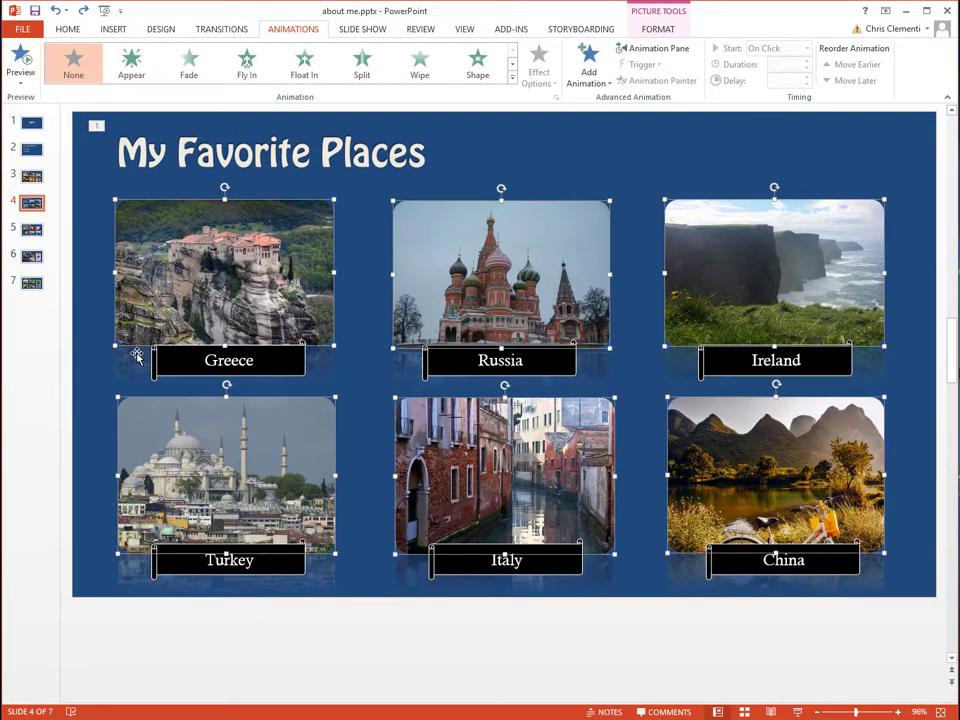
{"action": "left_click", "coordinate": [420, 62]}
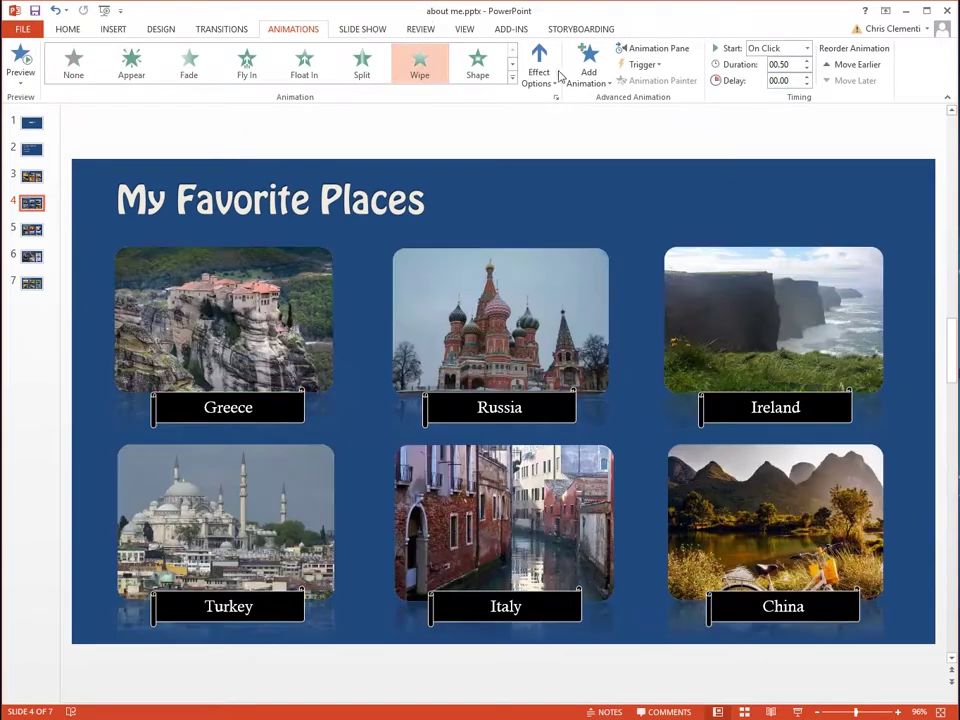
{"action": "left_click", "coordinate": [553, 80]}
{"action": "left_click", "coordinate": [565, 156]}
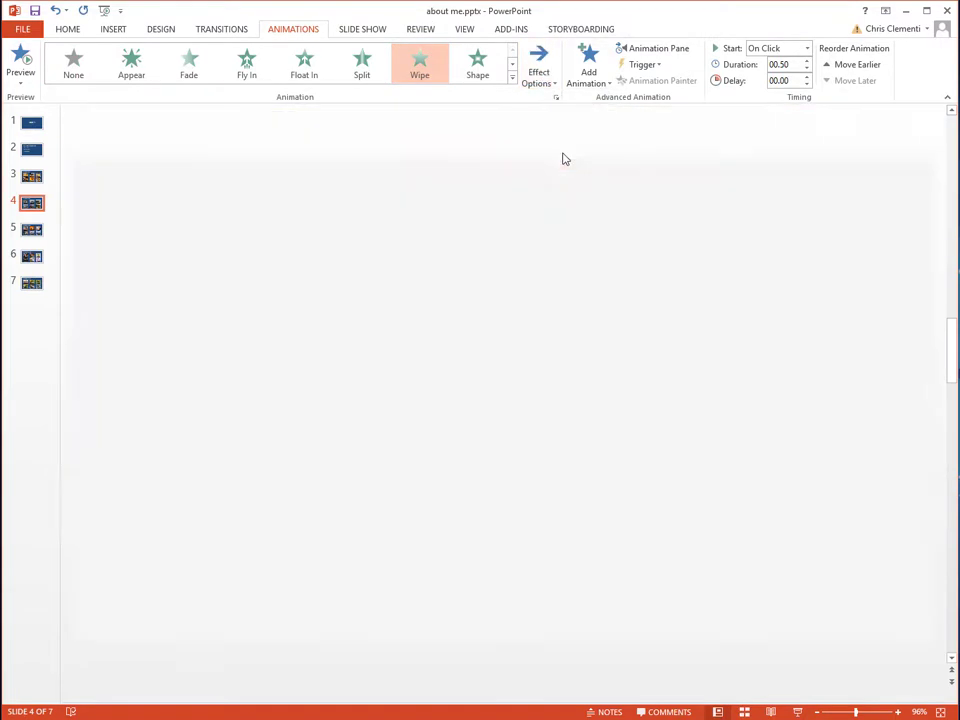
Give the place captions a 1.25-second Wheel entrance, then check the Food captions.
{"action": "left_click", "coordinate": [180, 315]}
{"action": "left_click", "coordinate": [221, 365]}
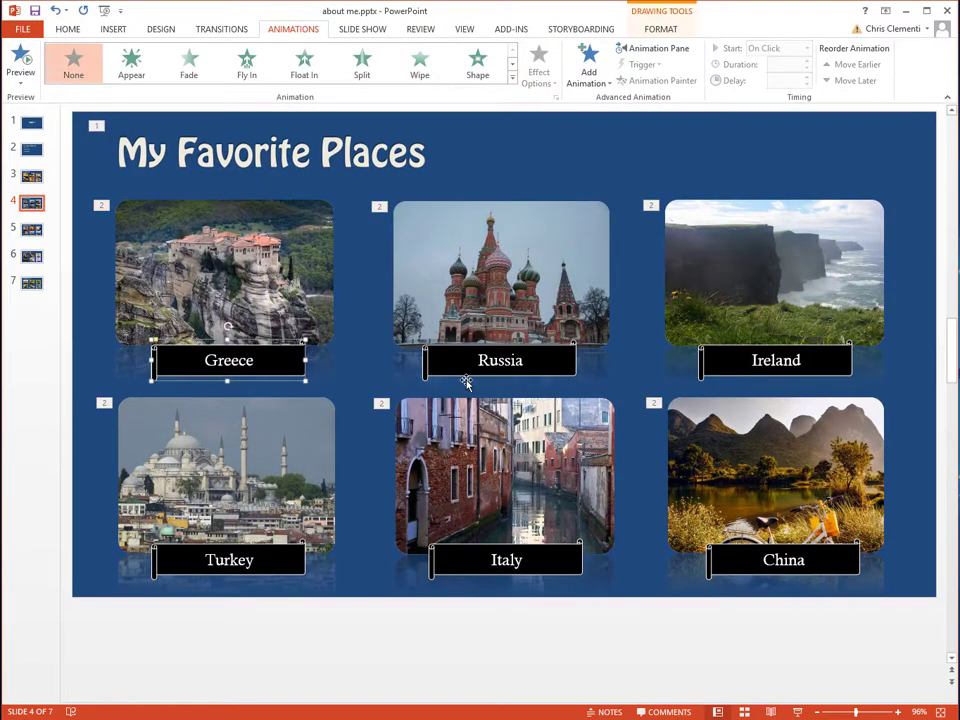
{"action": "scroll", "coordinate": [73, 62], "scroll_direction": "down", "scroll_amount": 1}
{"action": "left_click", "coordinate": [73, 62]}
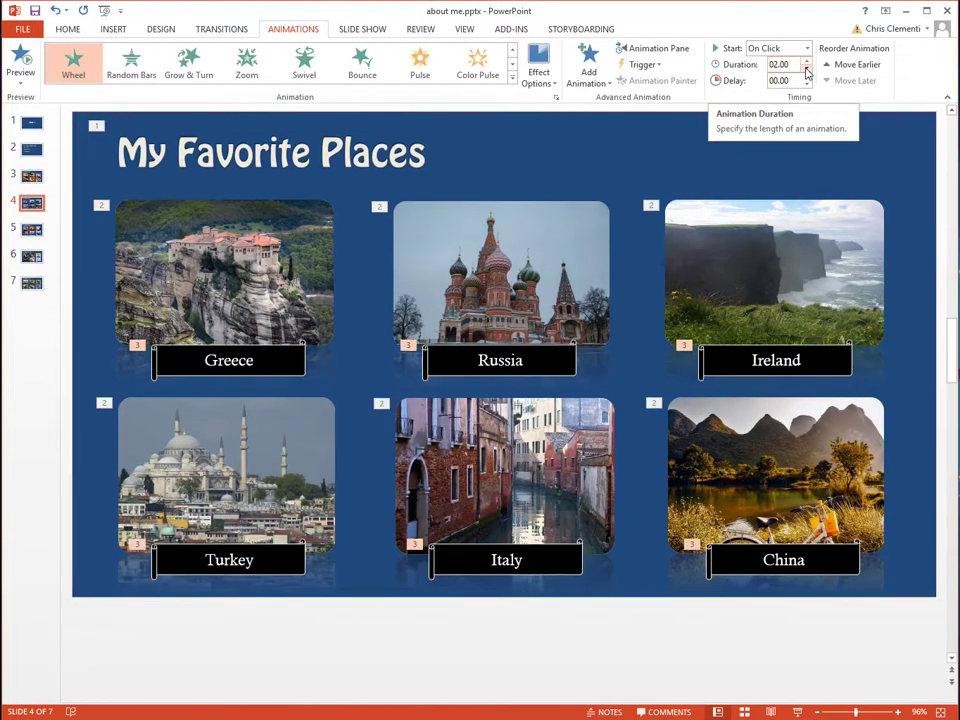
{"action": "left_click", "coordinate": [805, 69]}
{"action": "left_click", "coordinate": [805, 69]}
{"action": "left_click", "coordinate": [805, 69]}
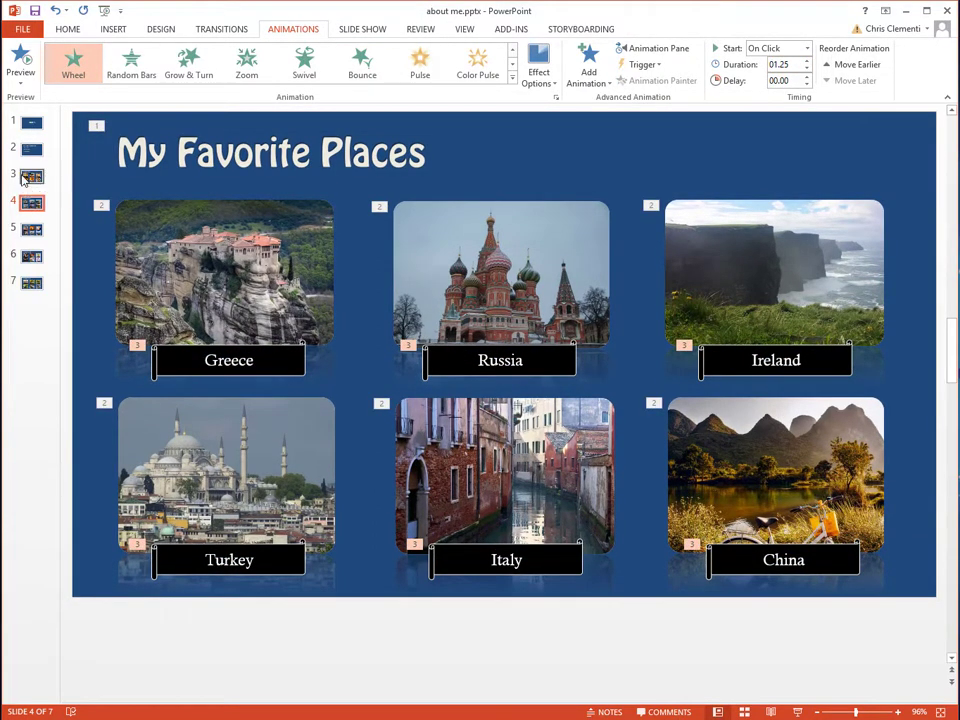
{"action": "left_click", "coordinate": [30, 177]}
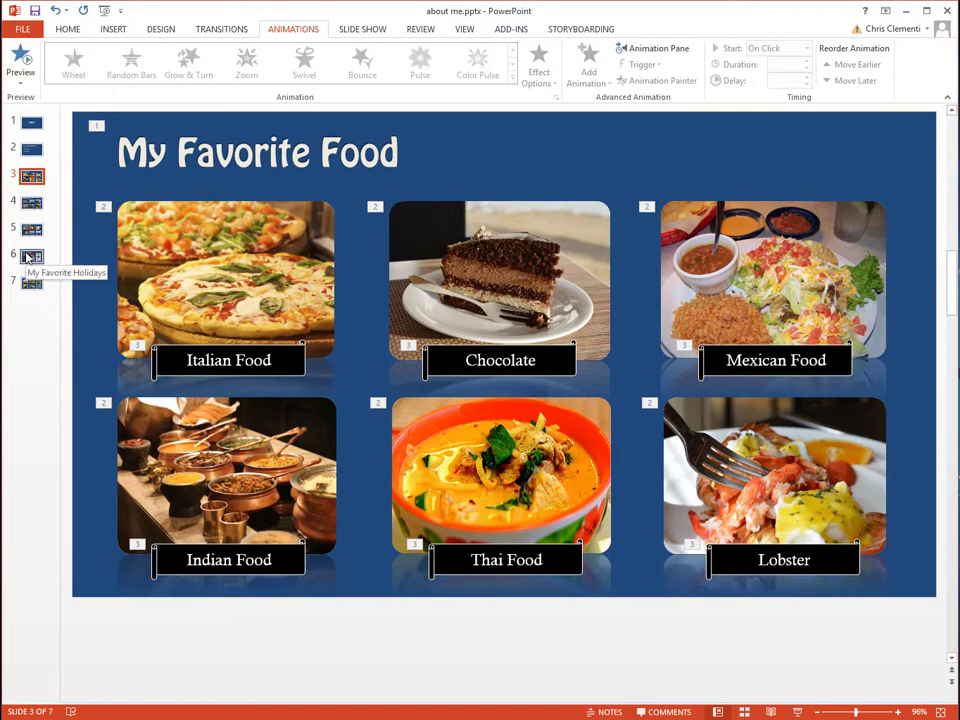
{"action": "left_click", "coordinate": [228, 368]}
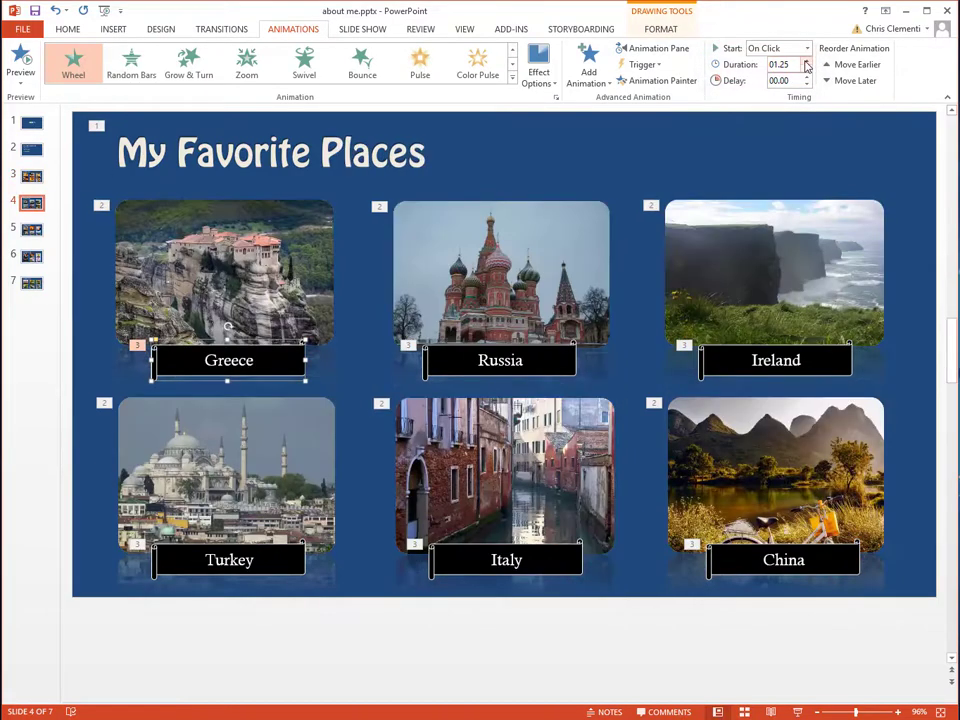
Check the Hobbies, Holidays and Animals slides' 00:07.00 timing, then return to slide 1.
{"action": "left_click", "coordinate": [28, 229]}
{"action": "left_click", "coordinate": [28, 257]}
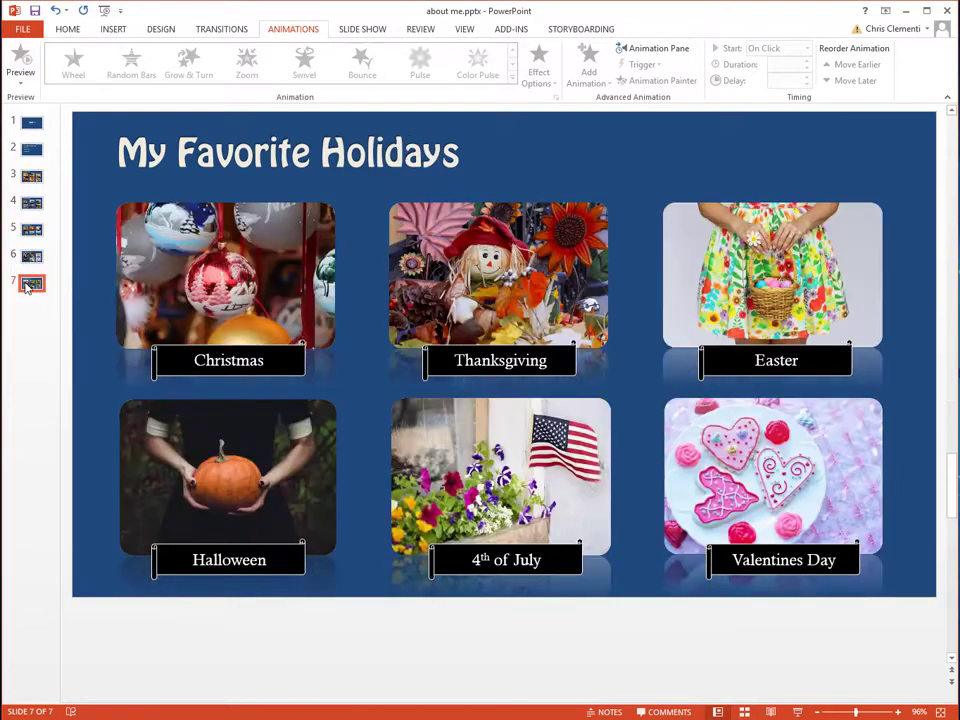
{"action": "left_click", "coordinate": [30, 284]}
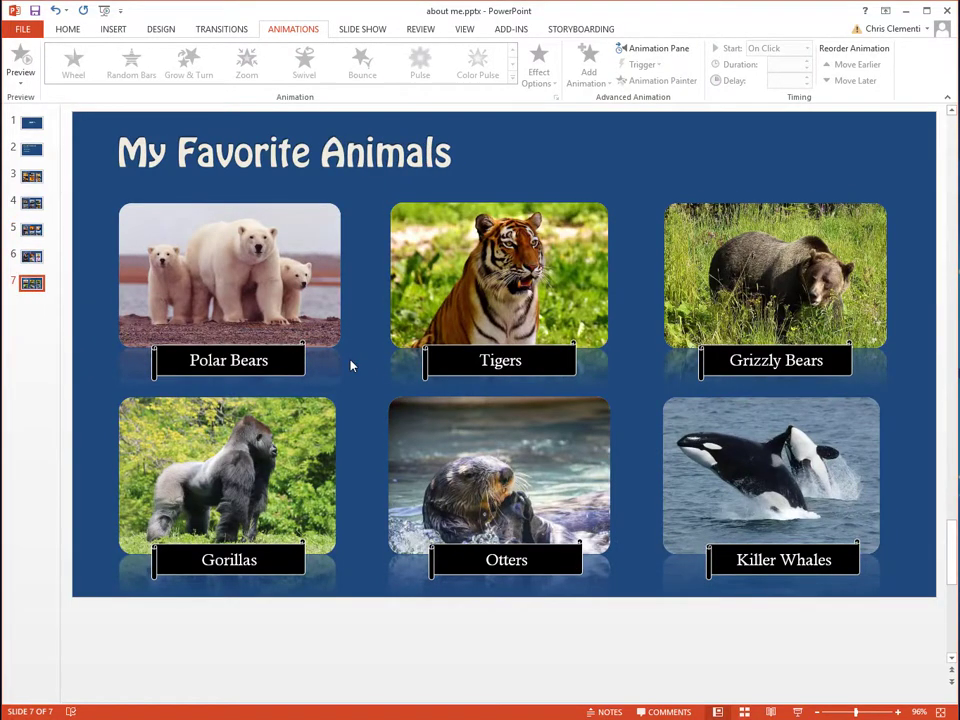
{"action": "left_click", "coordinate": [221, 30]}
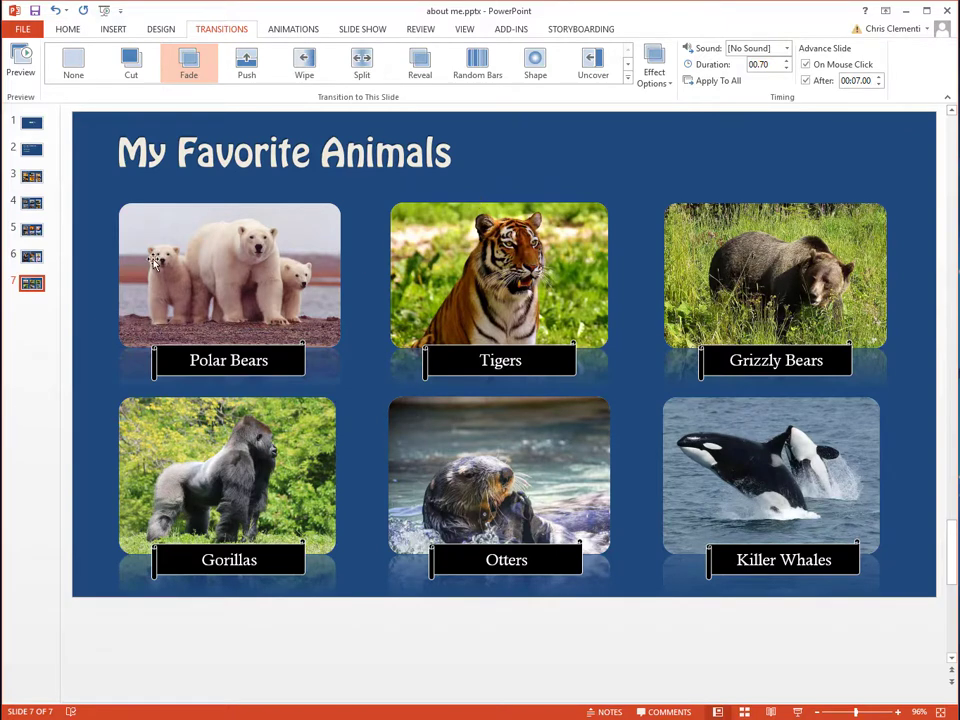
{"action": "left_click", "coordinate": [35, 111]}
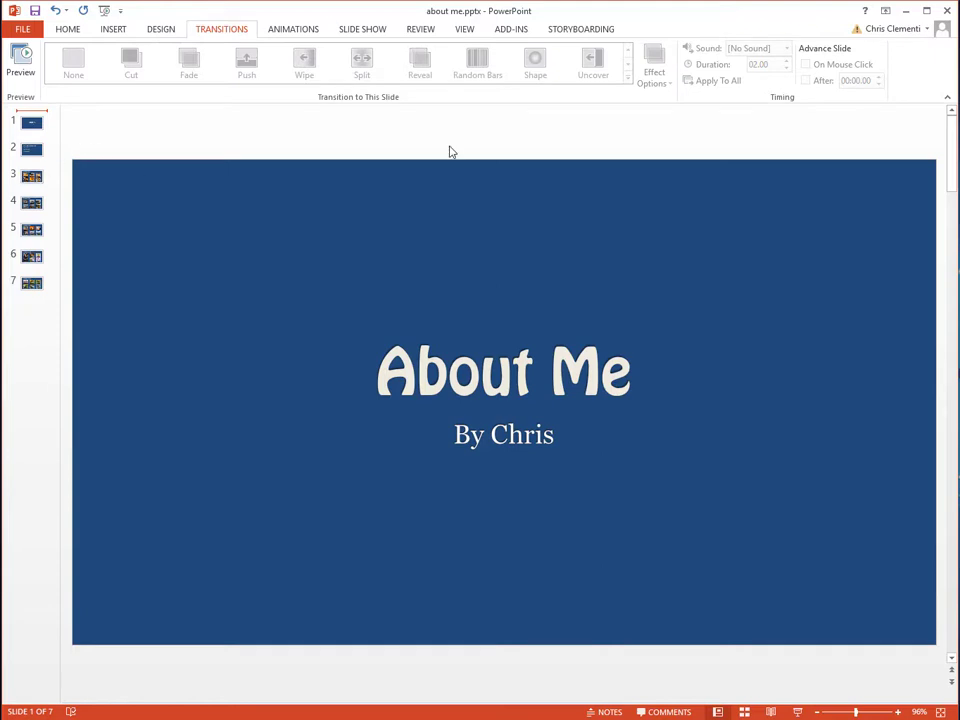
Start Rehearse Timings and step through the first slides with the Right arrow.
{"action": "left_click", "coordinate": [370, 31]}
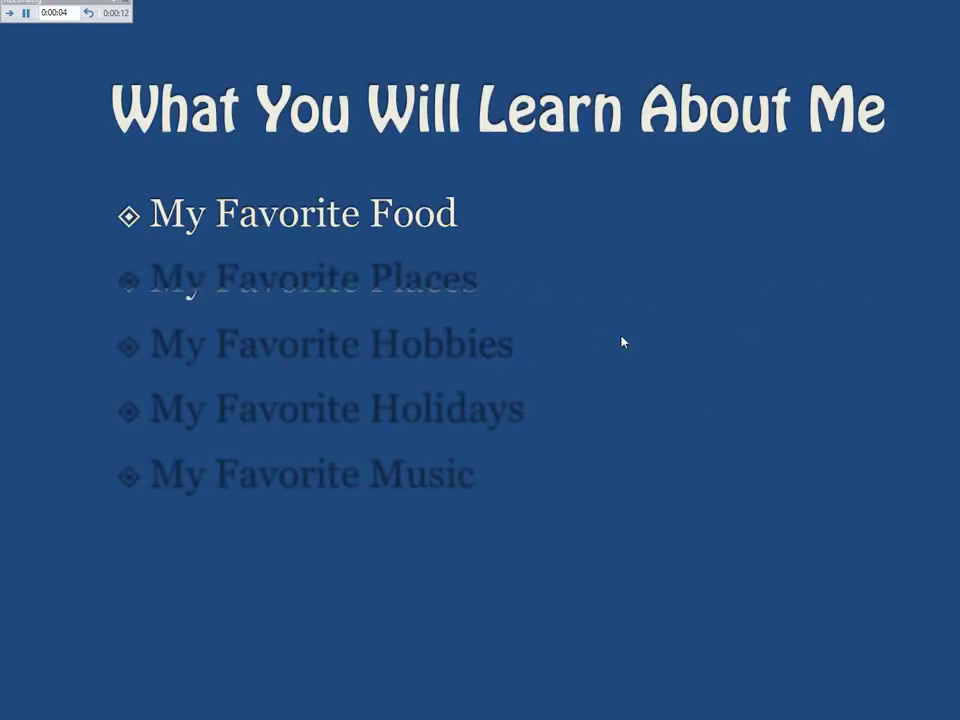
{"action": "key", "text": "Right"}
{"action": "key", "text": "Right"}
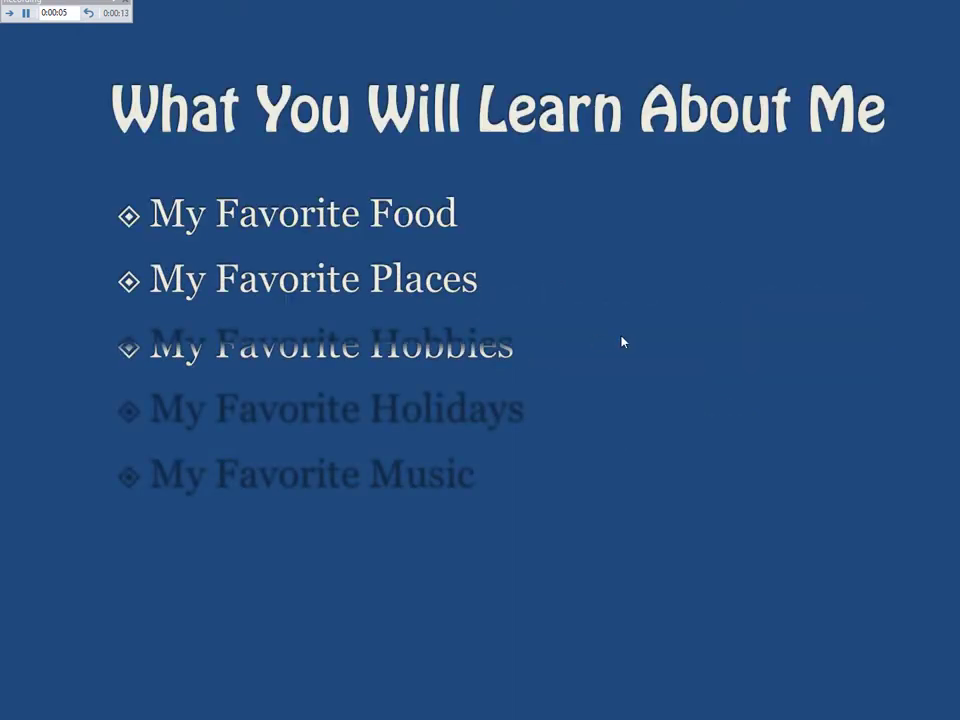
{"action": "key", "text": "Right"}
{"action": "key", "text": "Right"}
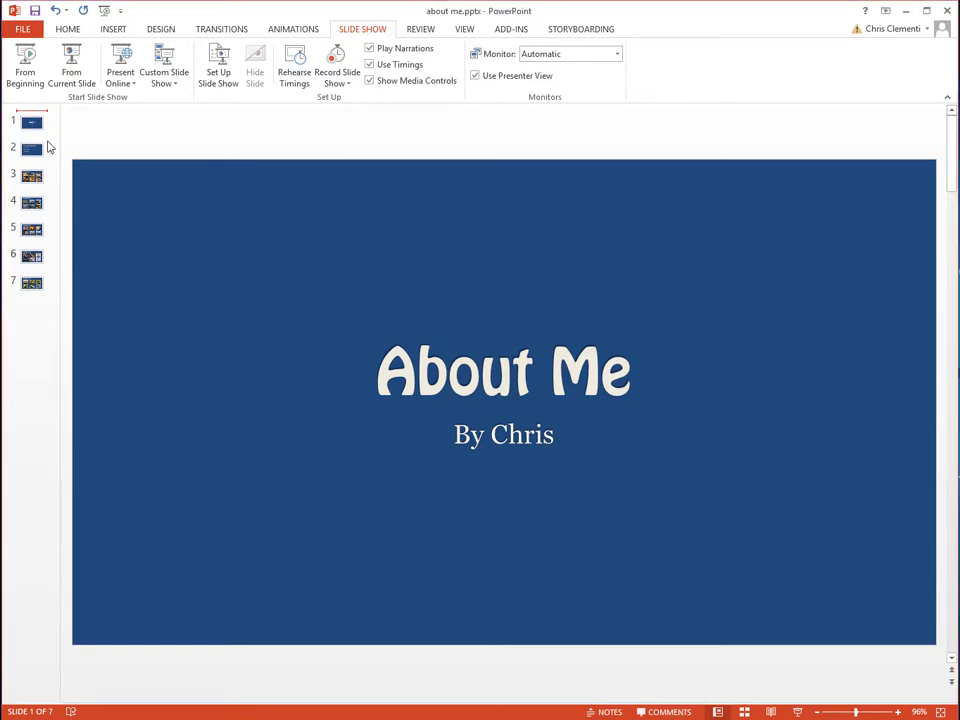
Open the Animation Pane on the About Me title slide and delete the By Chris animation.
{"action": "left_click", "coordinate": [24, 121]}
{"action": "left_click", "coordinate": [293, 32]}
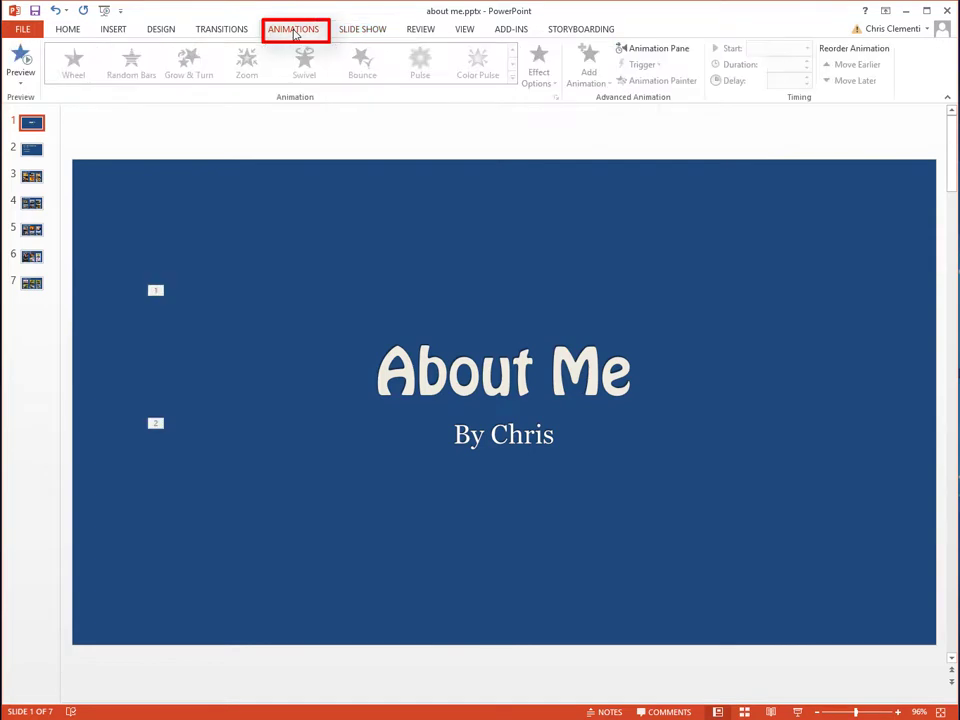
{"action": "left_click", "coordinate": [679, 50]}
{"action": "left_click", "coordinate": [857, 184]}
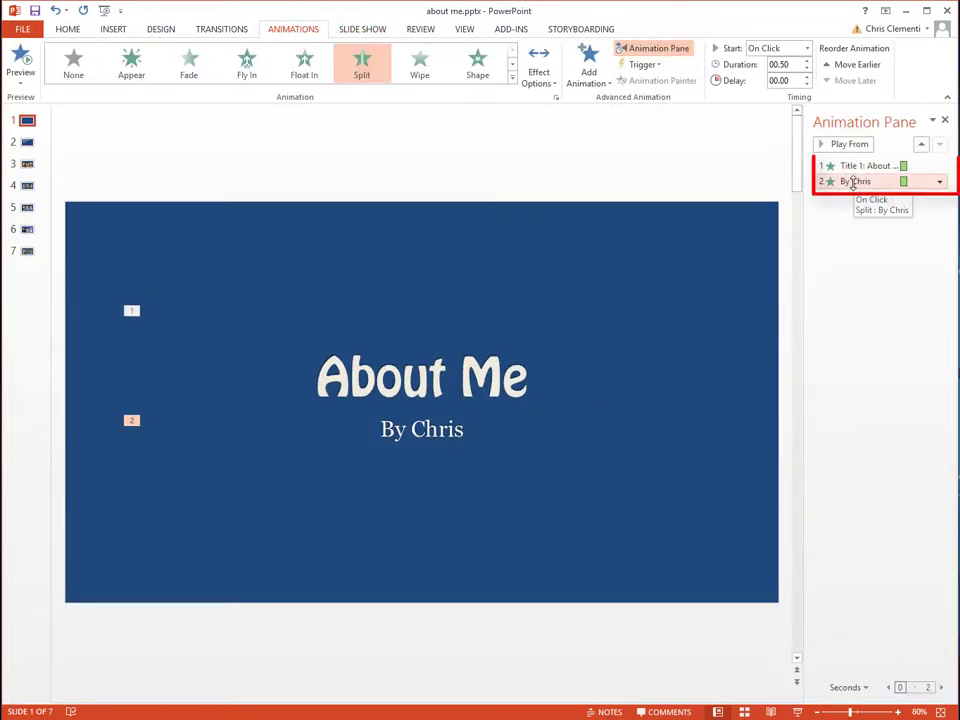
{"action": "key", "text": "Delete"}
Delete the title and bullet list animations on the second slide.
{"action": "key", "text": "Delete"}
{"action": "key", "text": "Page_Down"}
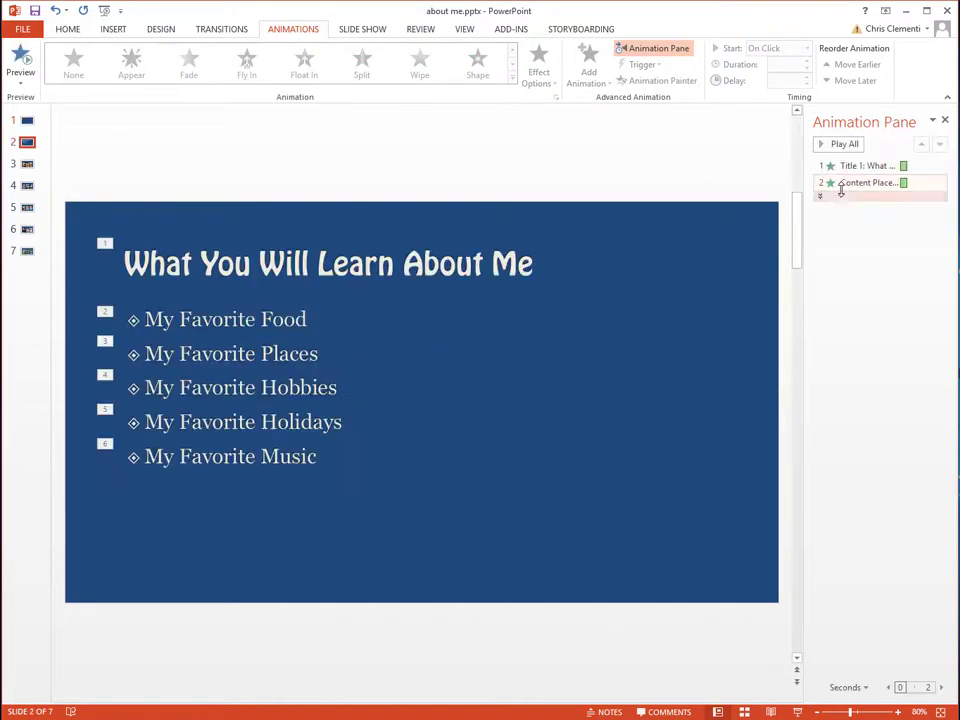
{"action": "left_click", "coordinate": [844, 183]}
{"action": "key", "text": "Delete"}
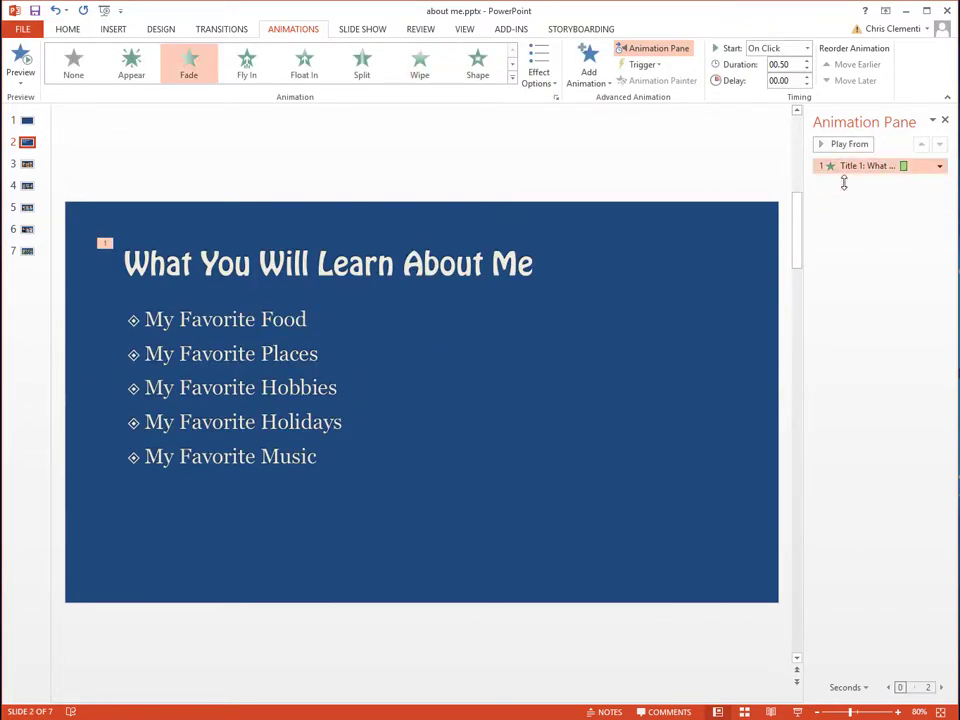
{"action": "key", "text": "Delete"}
On the My Favorite Food slide, start deleting animations, beginning with the last caption.
{"action": "key", "text": "Page_Down"}
{"action": "left_click", "coordinate": [842, 352]}
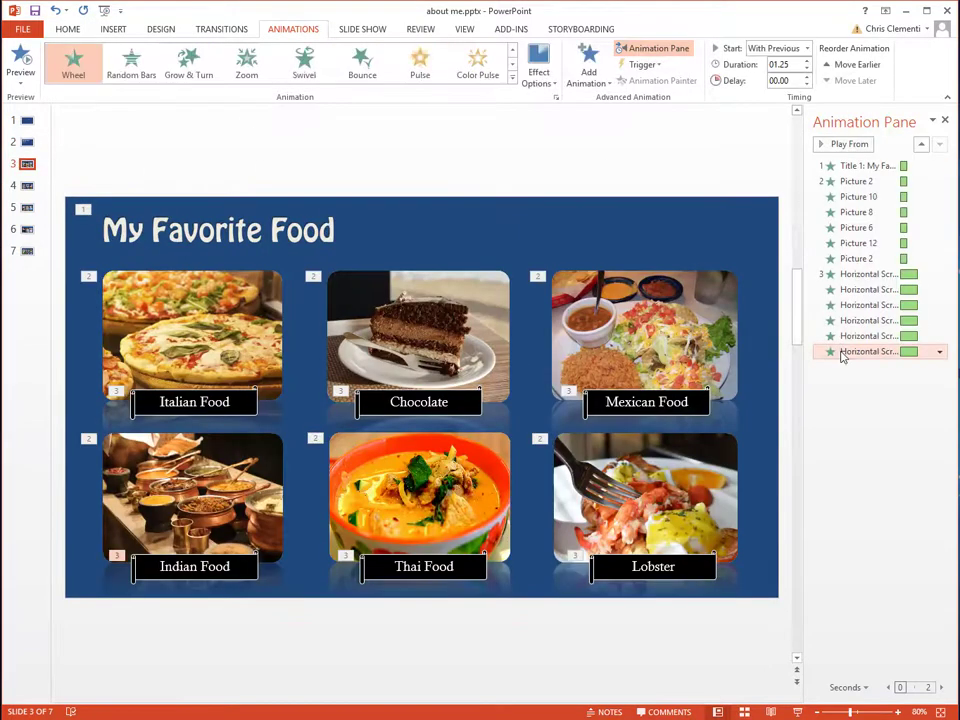
{"action": "key", "text": "Delete"}
{"action": "key", "text": "Delete"}
{"action": "key", "text": "Delete"}
{"action": "key", "text": "Delete"}
{"action": "key", "text": "Delete"}
{"action": "key", "text": "Delete"}
{"action": "key", "text": "Delete"}
{"action": "key", "text": "Delete"}
{"action": "key", "text": "Delete"}
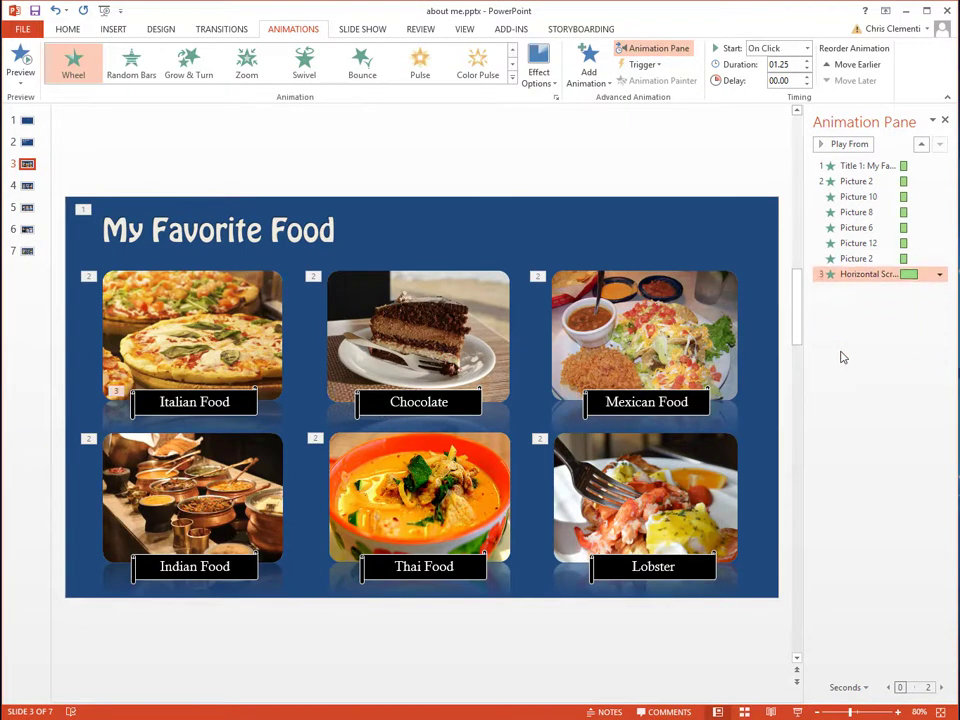
Delete the remaining animation effects on the My Favorite Food slide.
{"action": "key", "text": "Delete"}
{"action": "key", "text": "Delete"}
{"action": "key", "text": "Delete"}
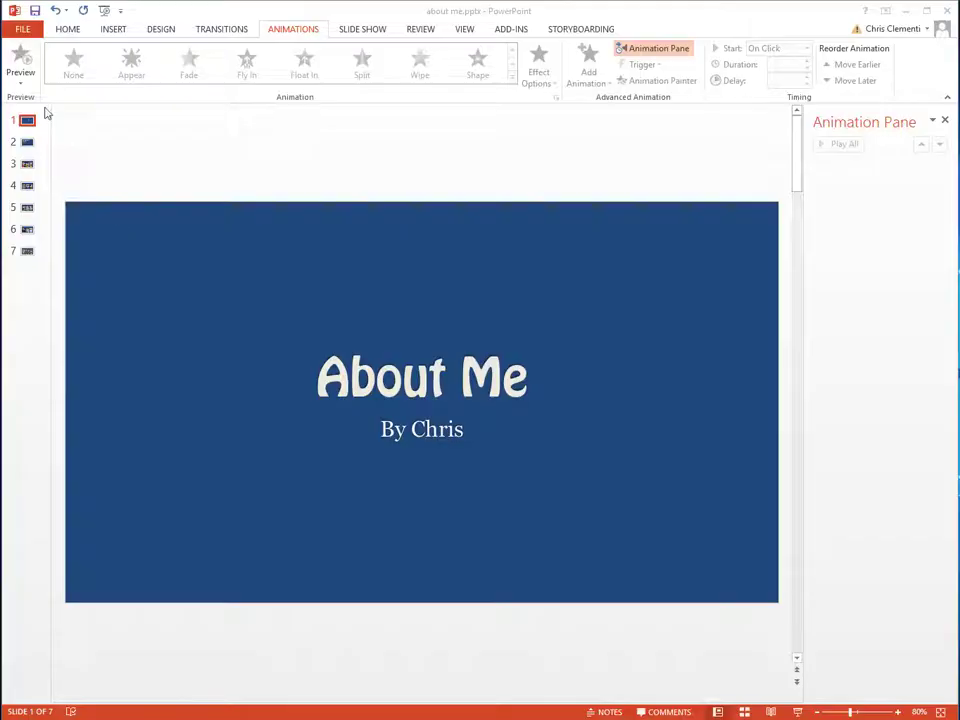
Set the title slide's auto-advance After time to 00:07.00 in Transitions.
{"action": "left_click", "coordinate": [215, 30]}
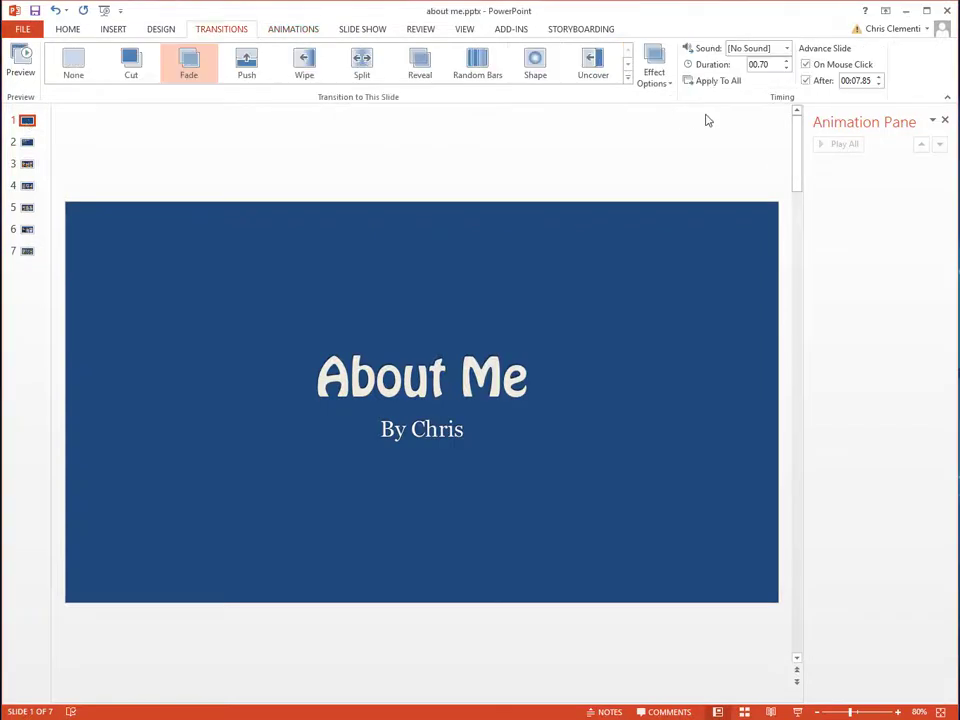
{"action": "left_click", "coordinate": [878, 83]}
{"action": "left_click", "coordinate": [878, 83]}
{"action": "left_click", "coordinate": [878, 77]}
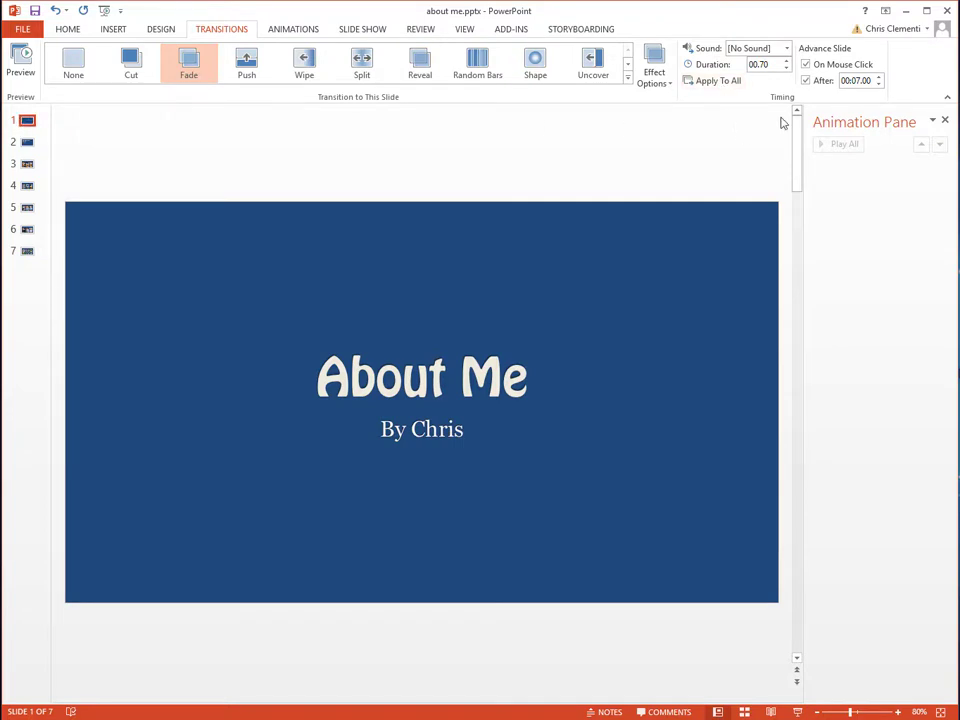
{"action": "left_click", "coordinate": [878, 84]}
Lower the What You Will Learn About Me slide's After time, review the later slides, and return to slide 1.
{"action": "left_click", "coordinate": [22, 143]}
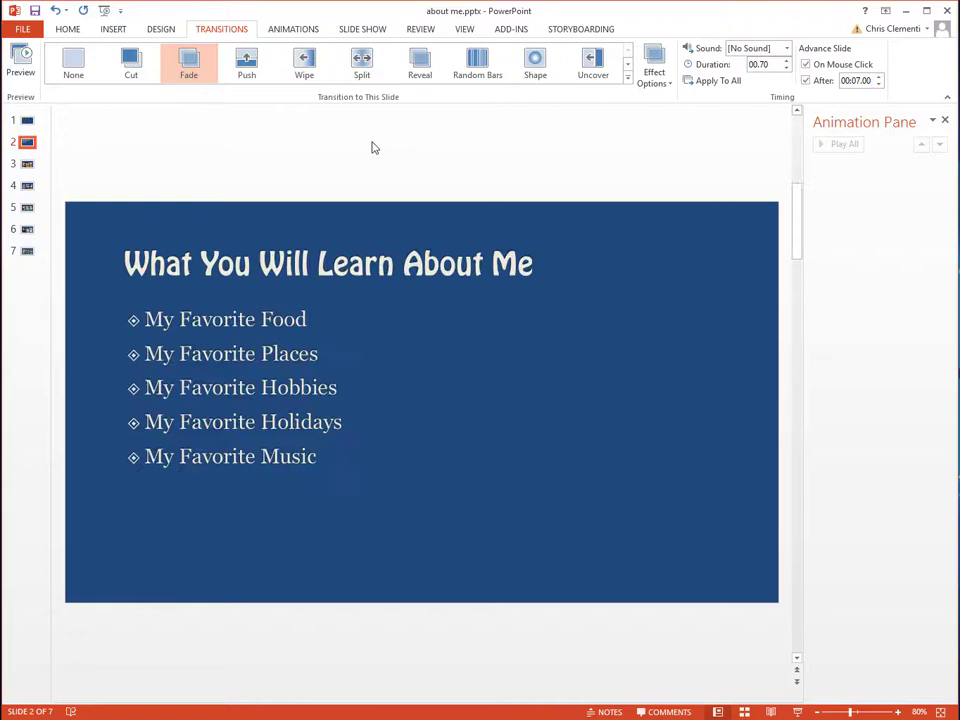
{"action": "left_click", "coordinate": [878, 84]}
{"action": "left_click", "coordinate": [27, 163]}
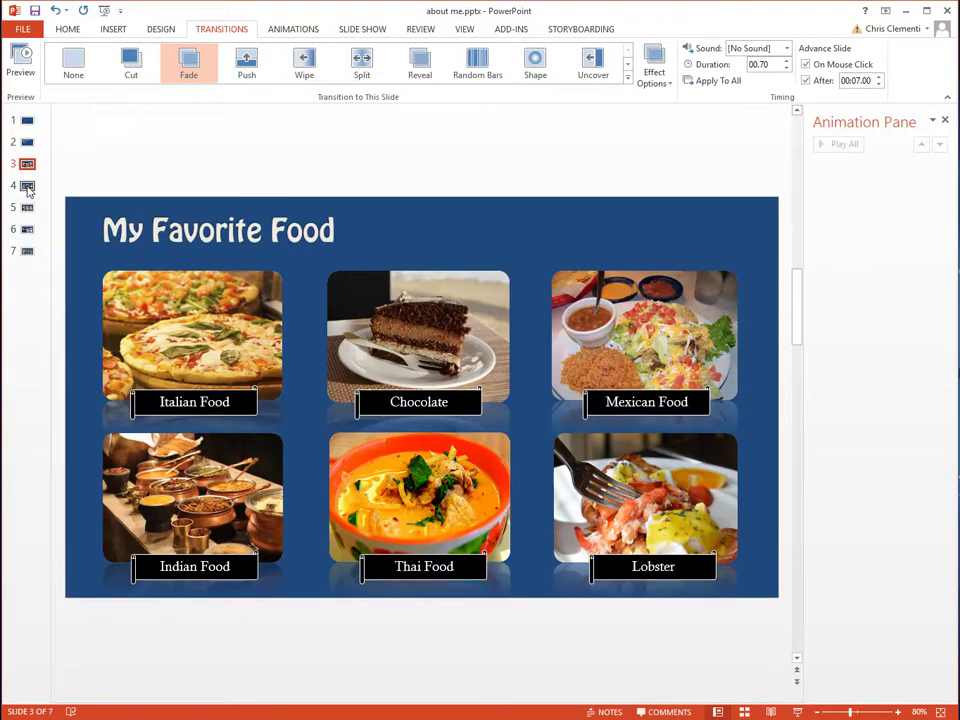
{"action": "key", "text": "Down"}
{"action": "key", "text": "Down"}
{"action": "left_click", "coordinate": [25, 120]}
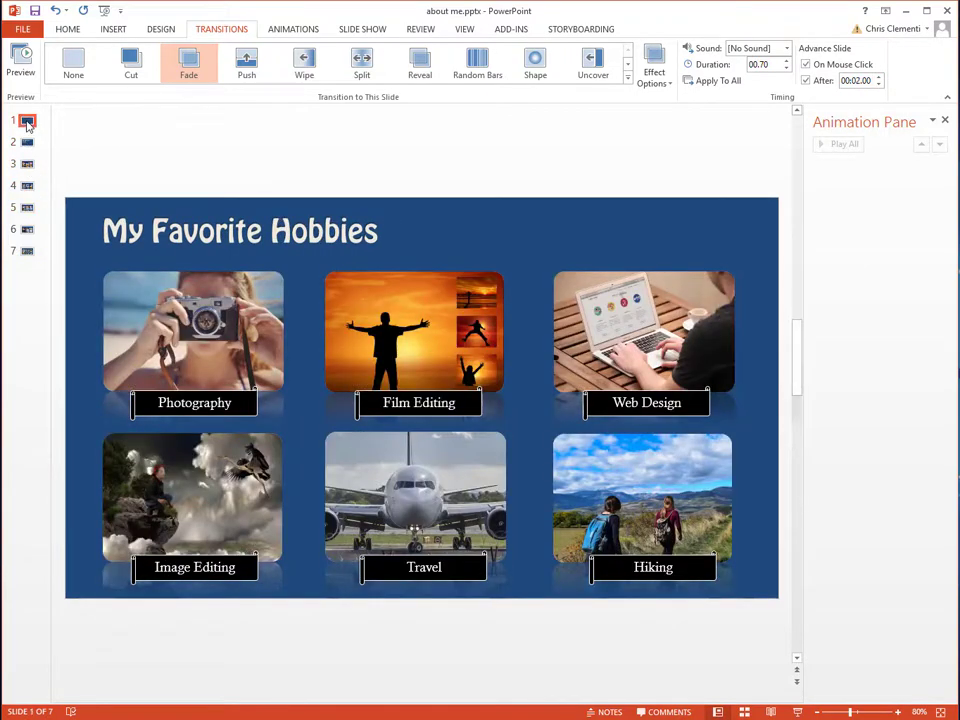